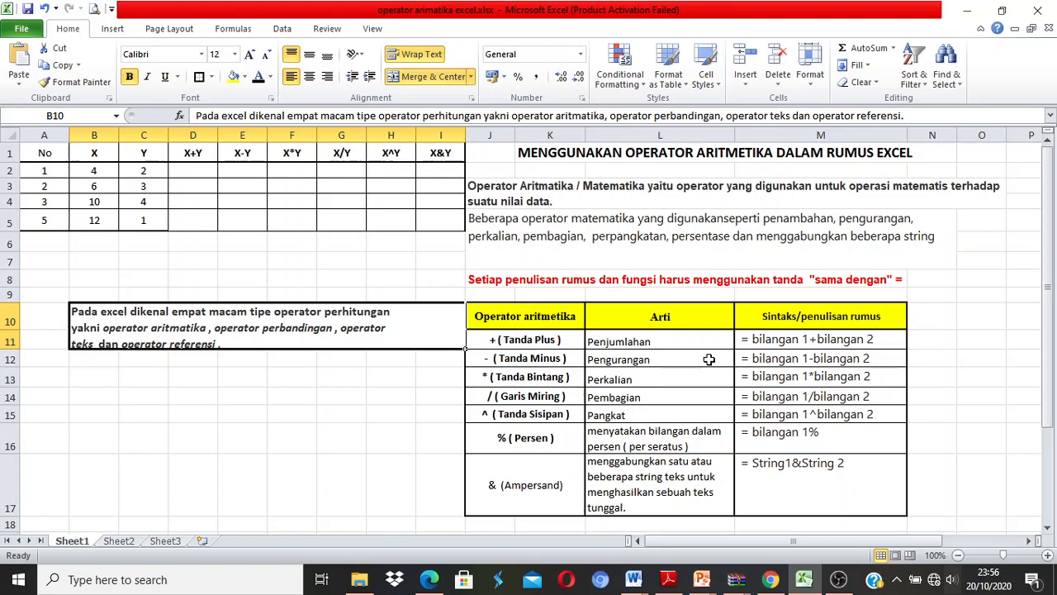
Step: Enter the addition formula =3+2 in cell F13 and check it in the finished cell
{"action": "left_click", "coordinate": [276, 382]}
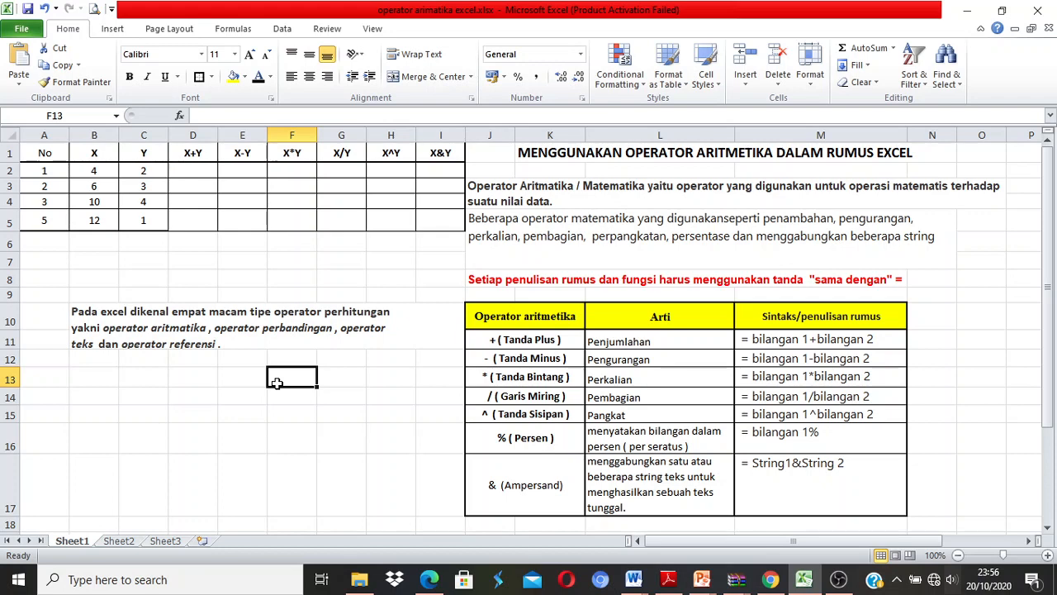
{"action": "type", "text": "="}
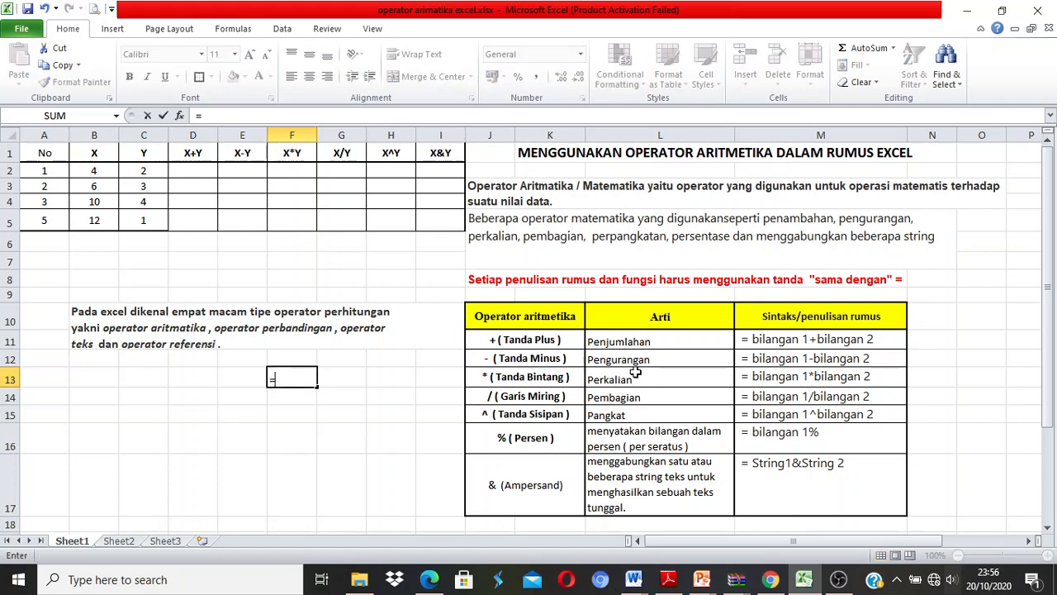
{"action": "type", "text": "3"}
{"action": "type", "text": "+2"}
{"action": "key", "text": "Return"}
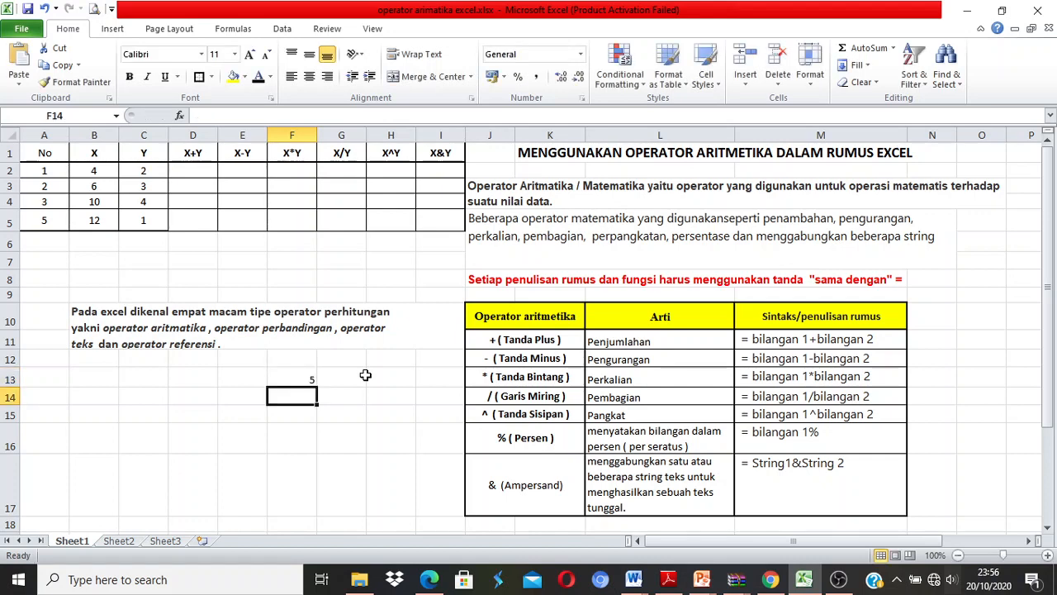
{"action": "left_click", "coordinate": [306, 380]}
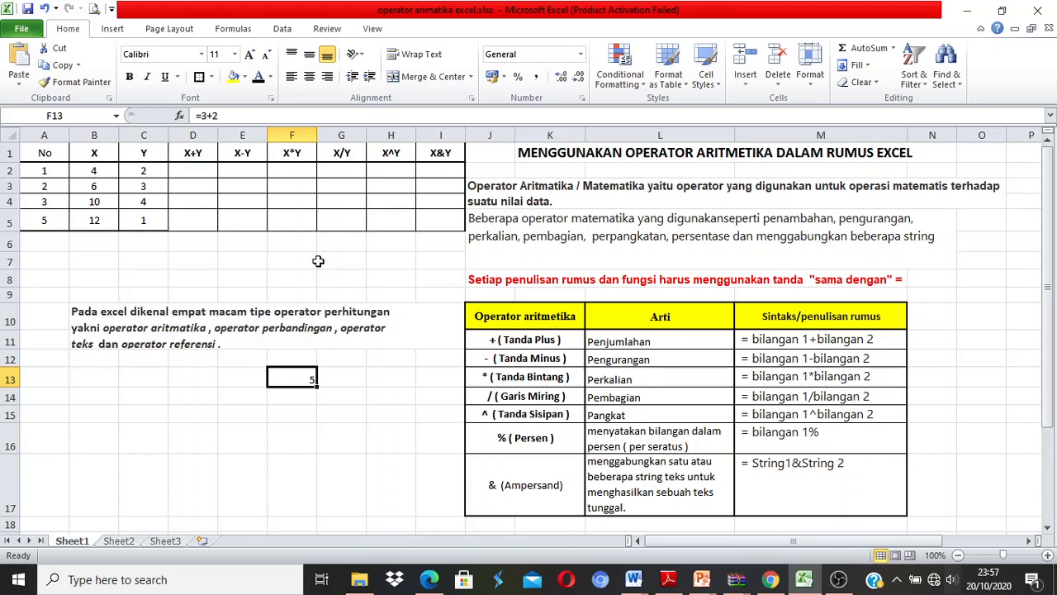
Step: Calculate X+Y in cell D2 with the cell-reference formula =B2+C2 and fill it down to D5
{"action": "left_click", "coordinate": [186, 173]}
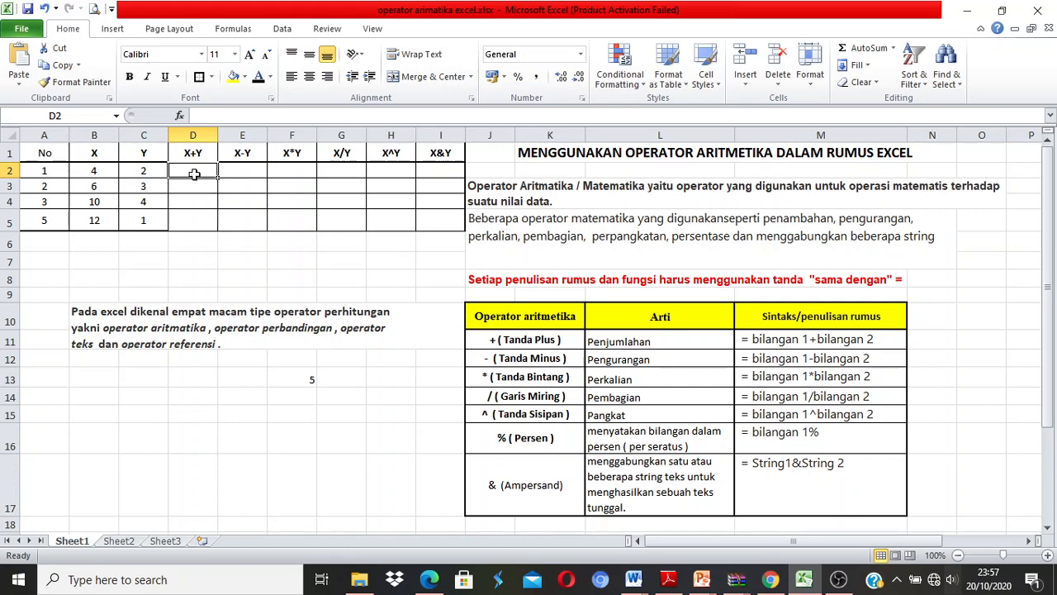
{"action": "type", "text": "="}
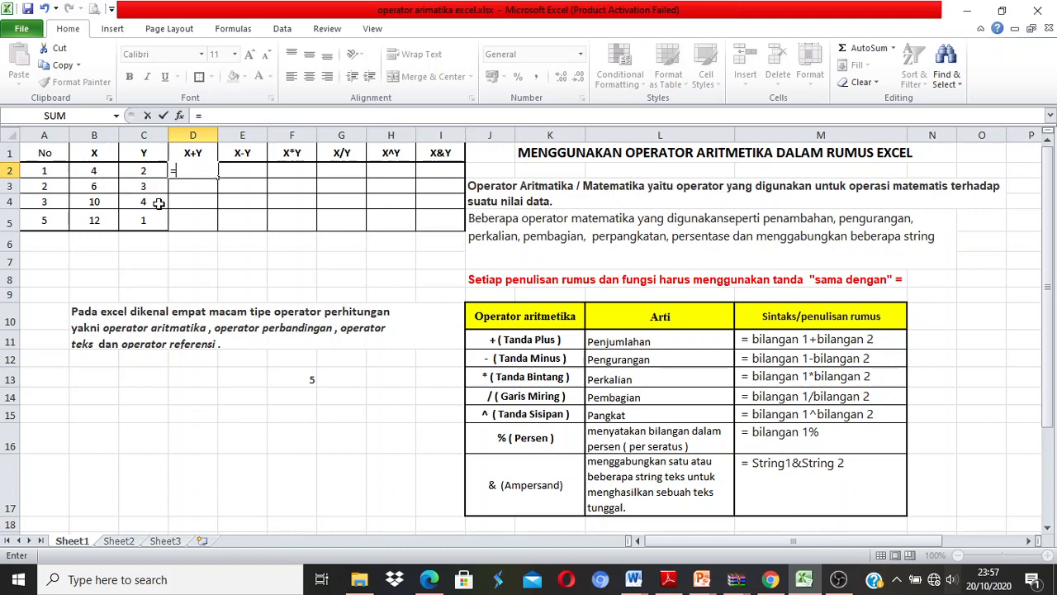
{"action": "type", "text": "b"}
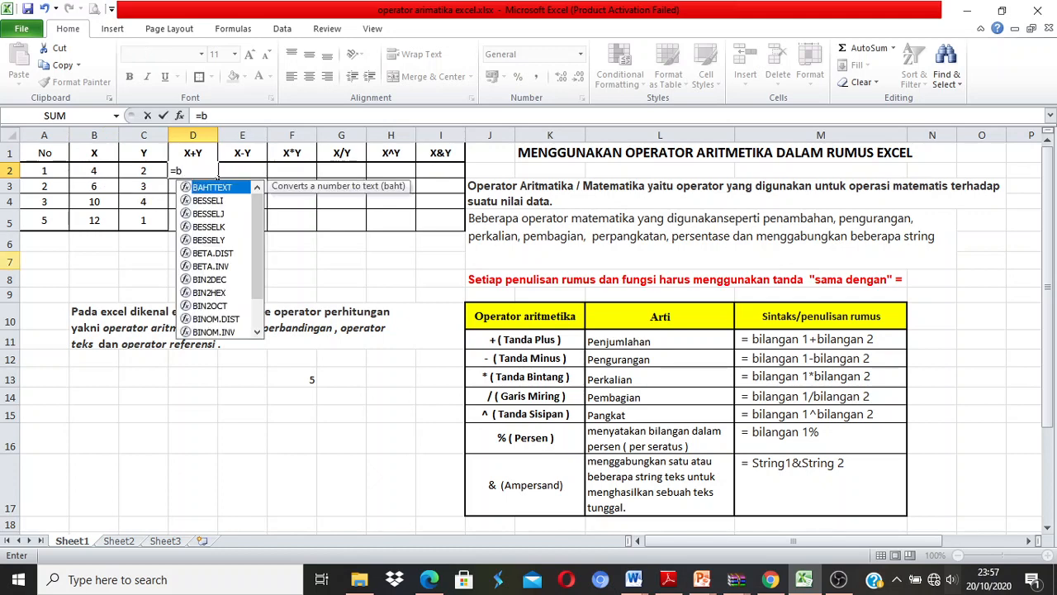
{"action": "key", "text": "BackSpace"}
{"action": "type", "text": "b2"}
{"action": "key", "text": "BackSpace"}
{"action": "key", "text": "BackSpace"}
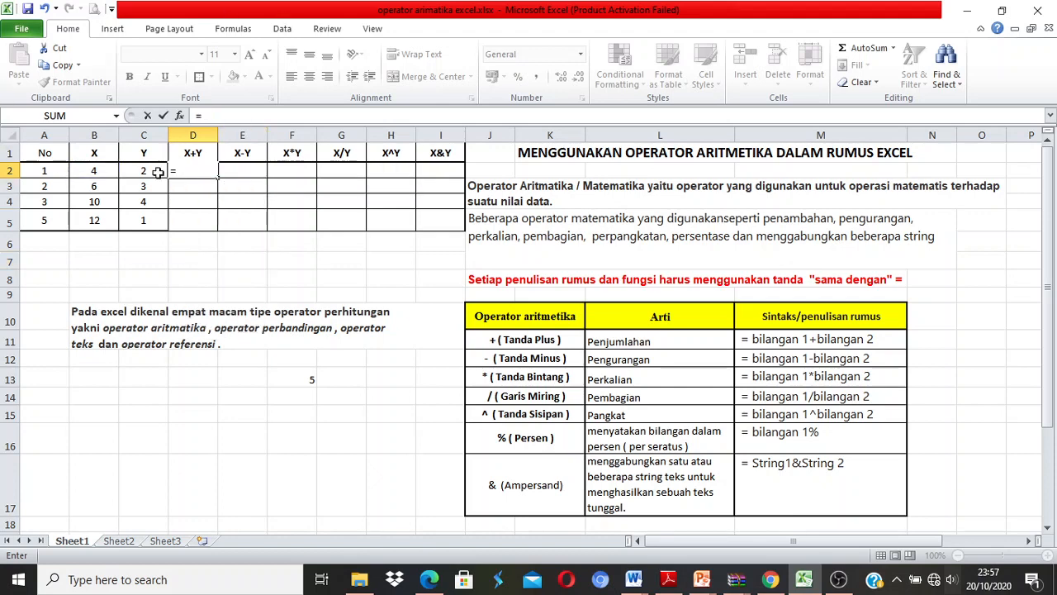
{"action": "left_click", "coordinate": [98, 171]}
{"action": "type", "text": "+"}
{"action": "left_click", "coordinate": [147, 170]}
{"action": "key", "text": "Return"}
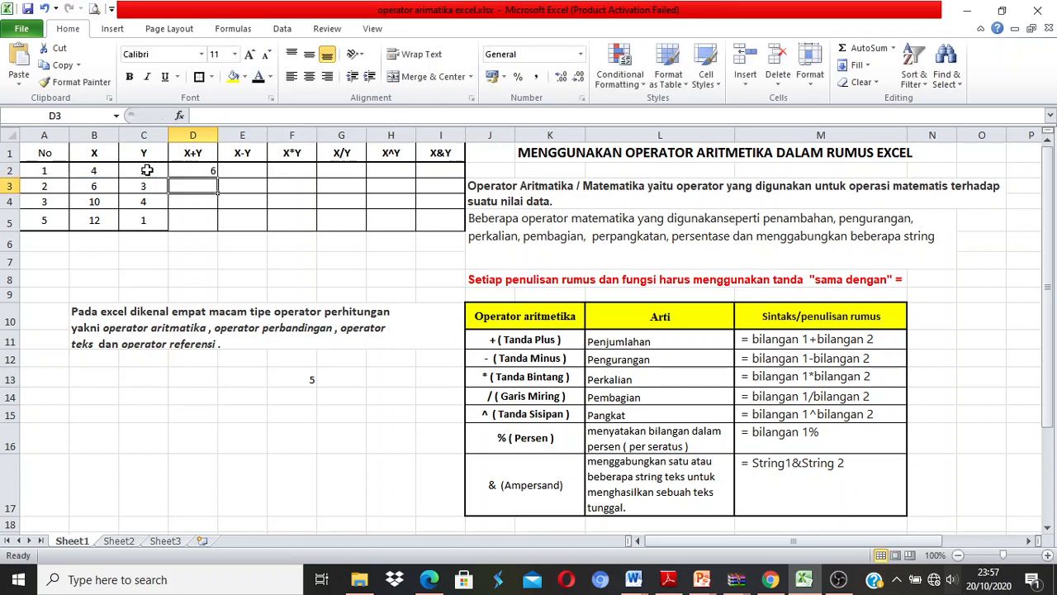
{"action": "left_click", "coordinate": [192, 170]}
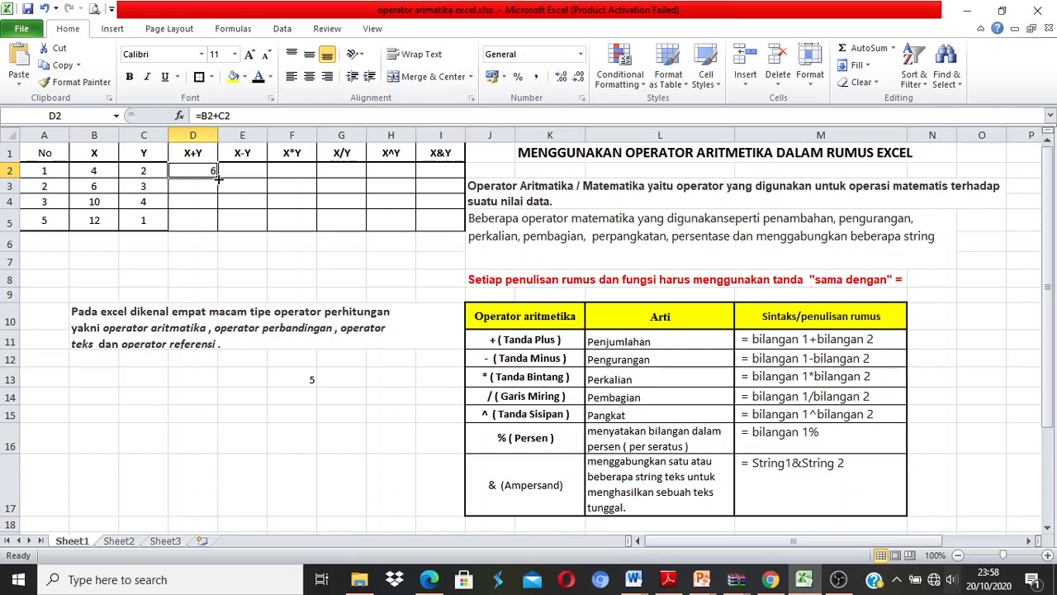
{"action": "left_click_drag", "start_coordinate": [218, 177], "coordinate": [217, 223]}
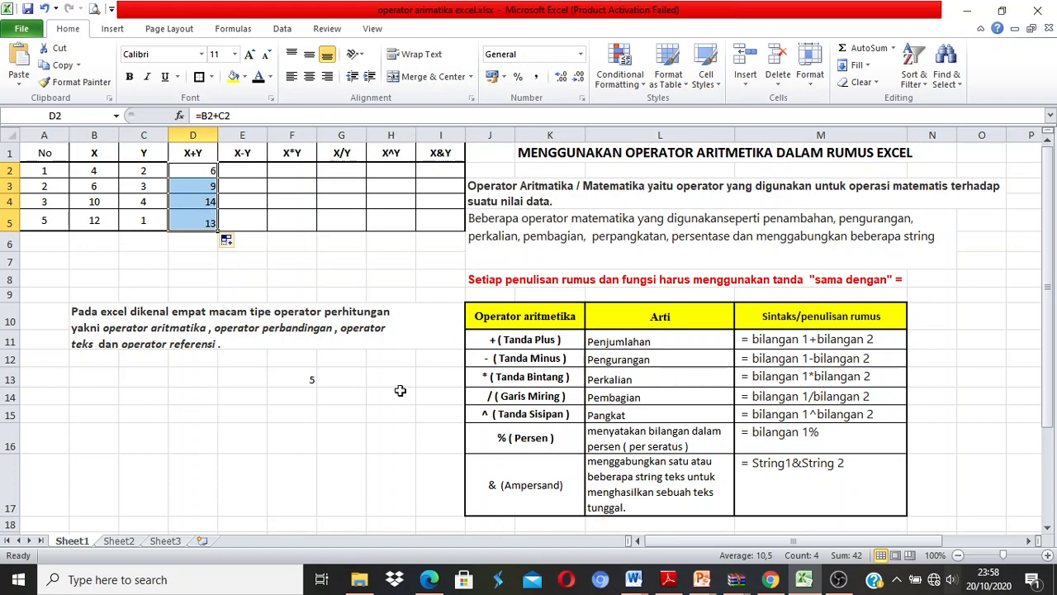
Step: Compare the typed-number formula in cell F13 with the cell-reference formula in D2
{"action": "left_click", "coordinate": [307, 382]}
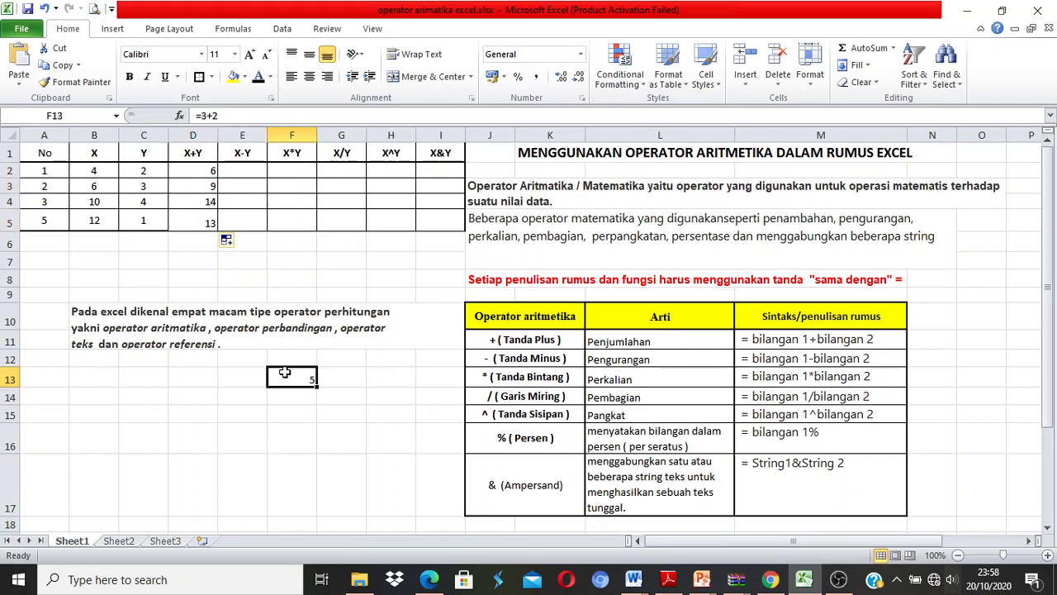
{"action": "left_click", "coordinate": [198, 171]}
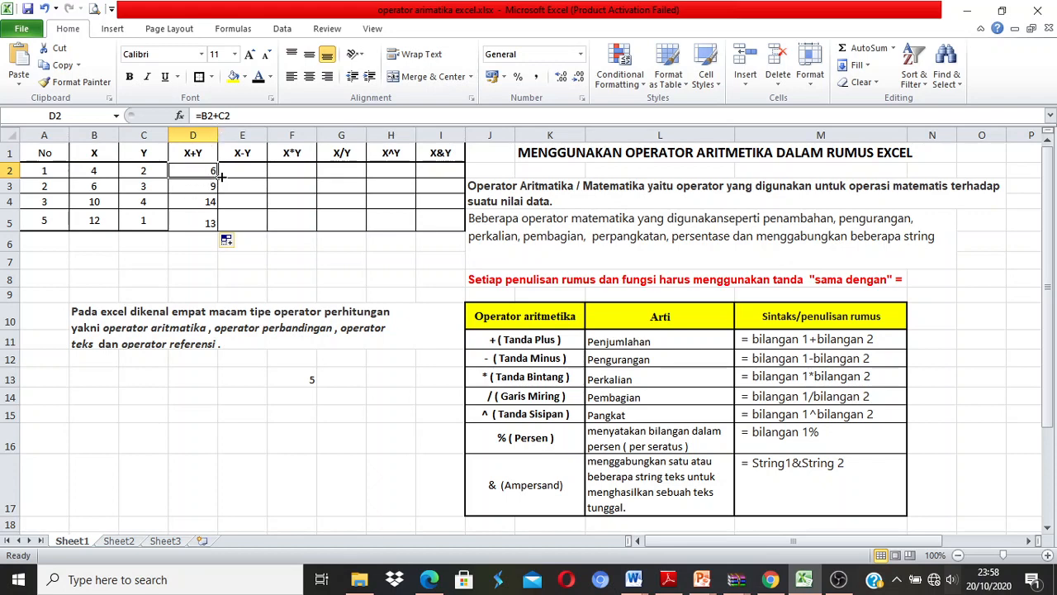
{"action": "left_click", "coordinate": [306, 376]}
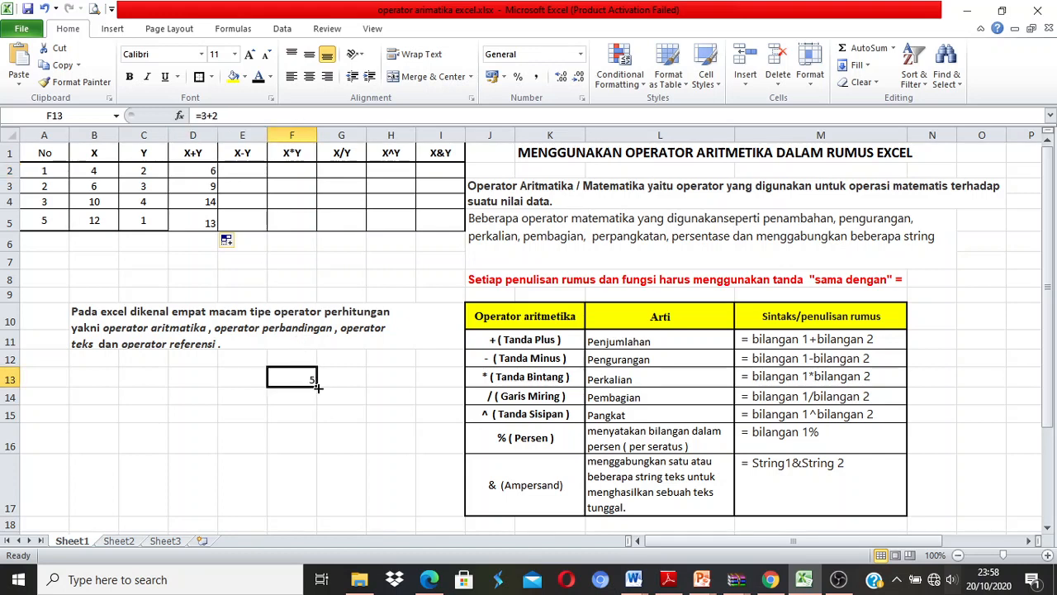
{"action": "mouse_move", "coordinate": [316, 385]}
{"action": "left_mouse_down"}
{"action": "mouse_move", "coordinate": [315, 408]}
{"action": "mouse_move", "coordinate": [315, 382]}
{"action": "left_mouse_up"}
{"action": "left_click", "coordinate": [198, 171]}
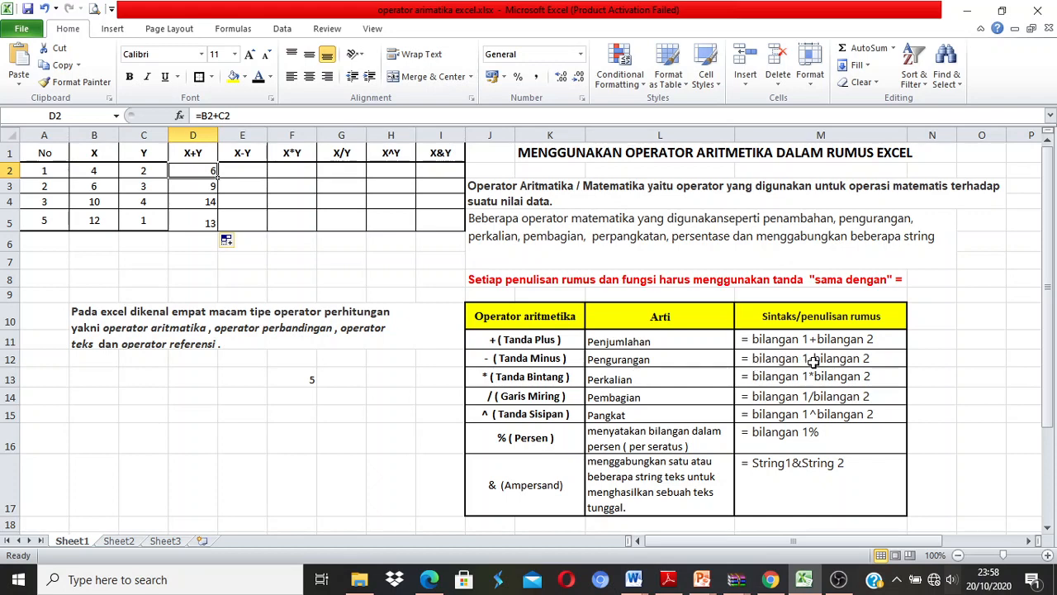
Step: Enter the subtraction formula =5-3 in cell F14 and check it in the finished cell
{"action": "left_click", "coordinate": [288, 405]}
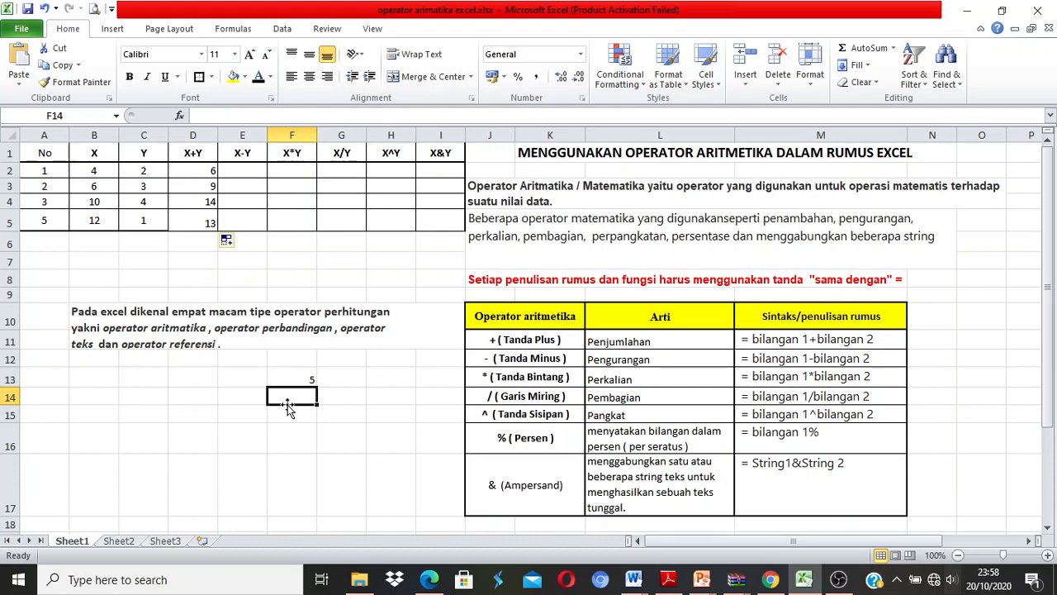
{"action": "type", "text": "=5"}
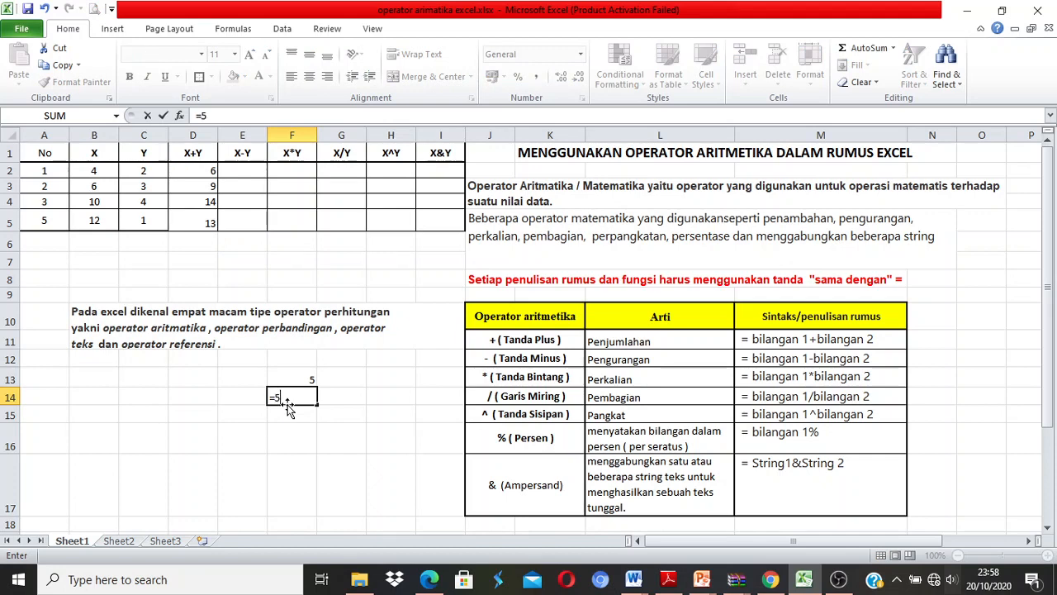
{"action": "type", "text": "-3"}
{"action": "key", "text": "Return"}
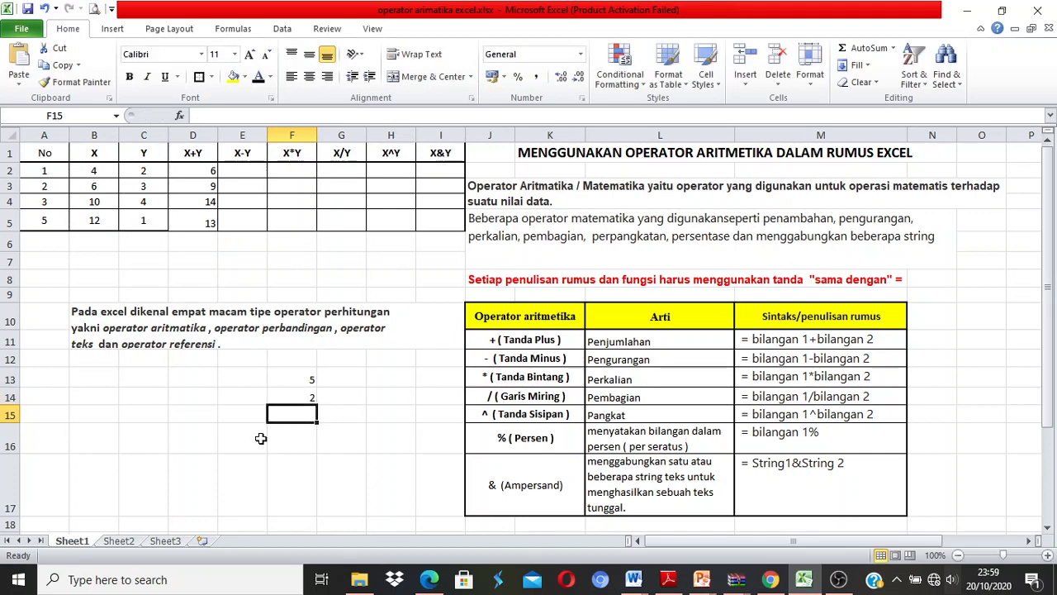
{"action": "left_click", "coordinate": [293, 394]}
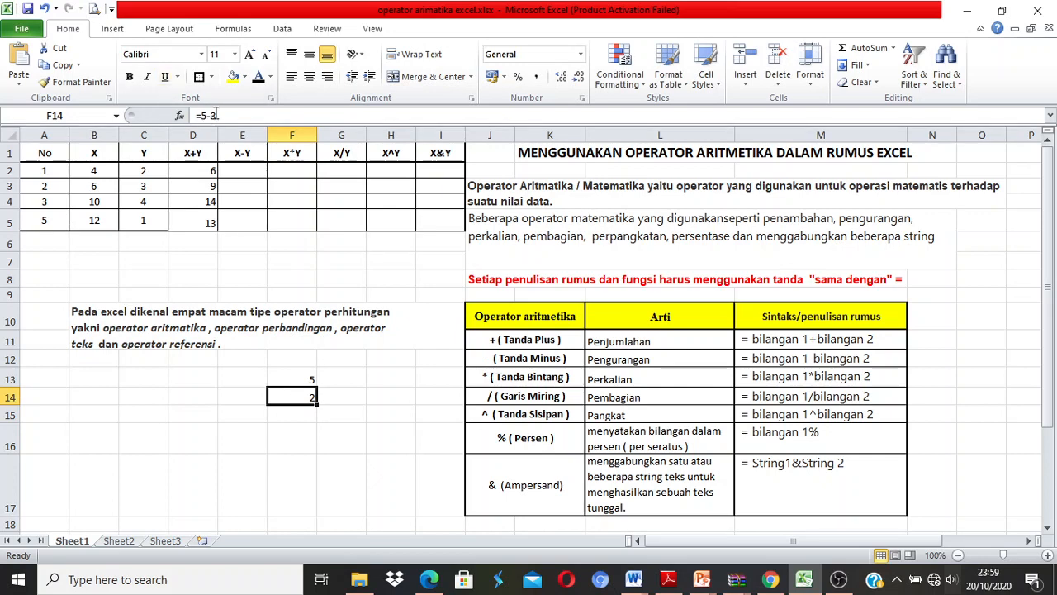
Step: Try to calculate the X-Y column with the typed-number formula =4-2 in E2, filled down to E5
{"action": "left_click", "coordinate": [234, 171]}
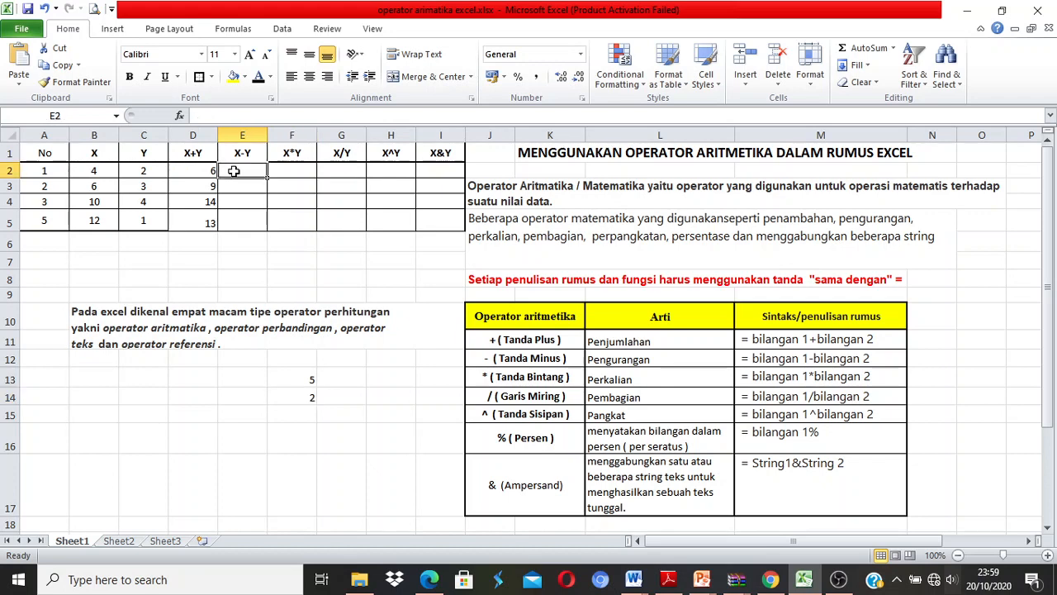
{"action": "type", "text": "="}
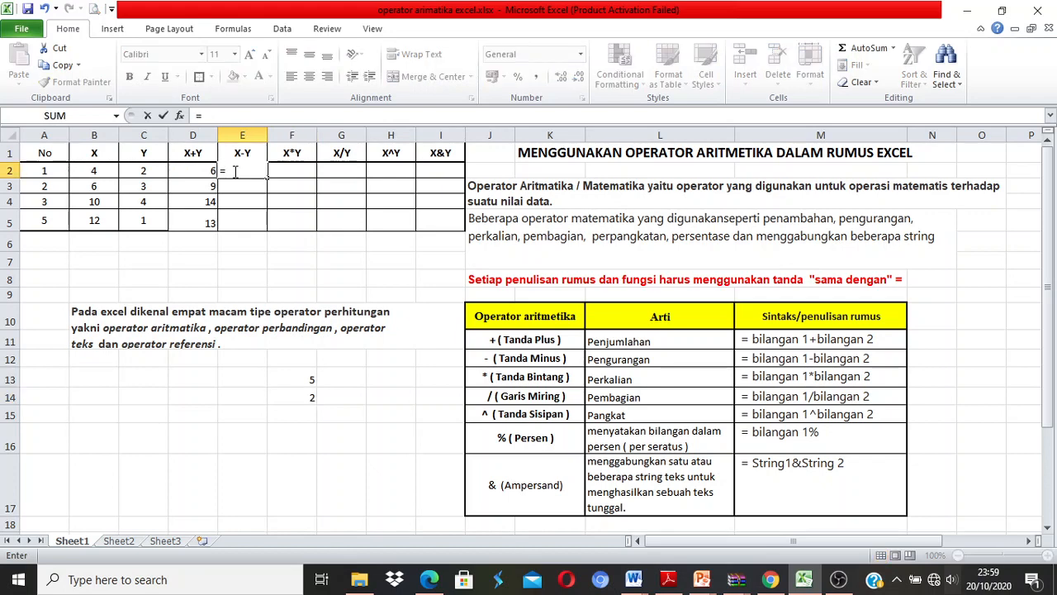
{"action": "type", "text": "4-1"}
{"action": "key", "text": "BackSpace"}
{"action": "type", "text": "2"}
{"action": "key", "text": "Return"}
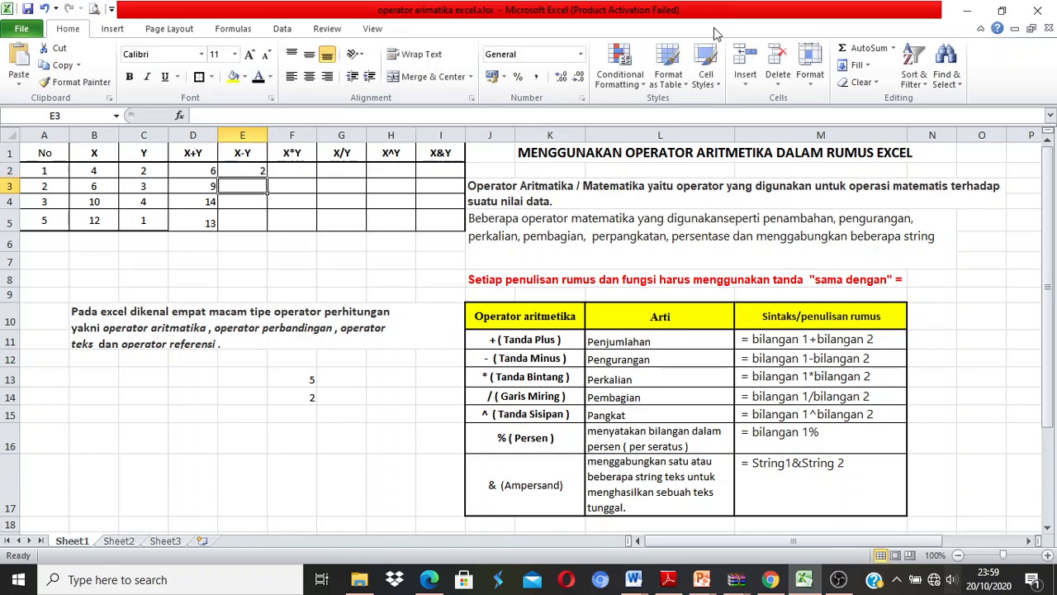
{"action": "left_click", "coordinate": [239, 172]}
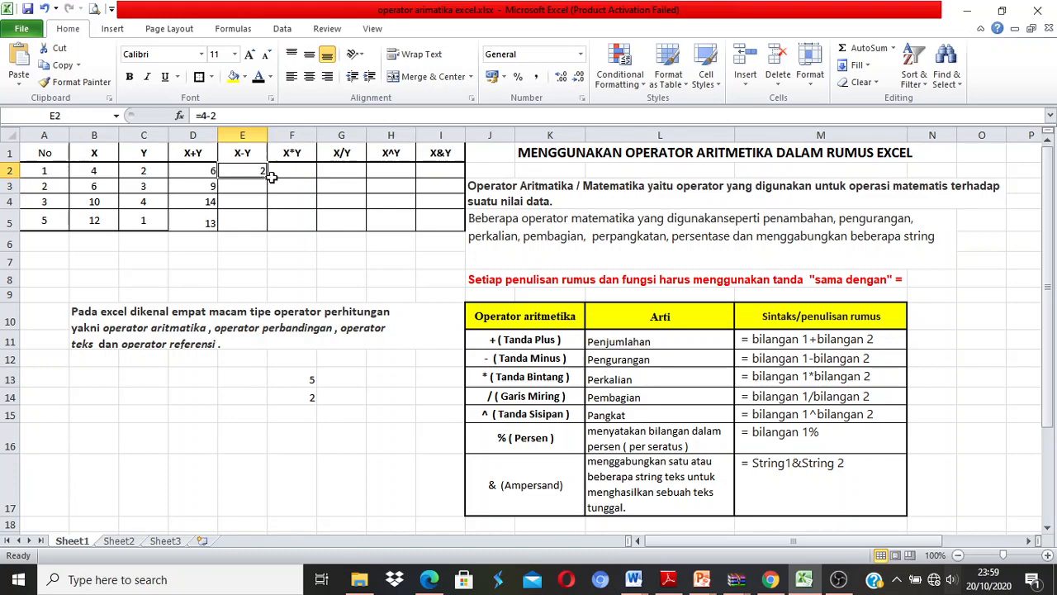
{"action": "left_click_drag", "start_coordinate": [267, 178], "coordinate": [260, 224]}
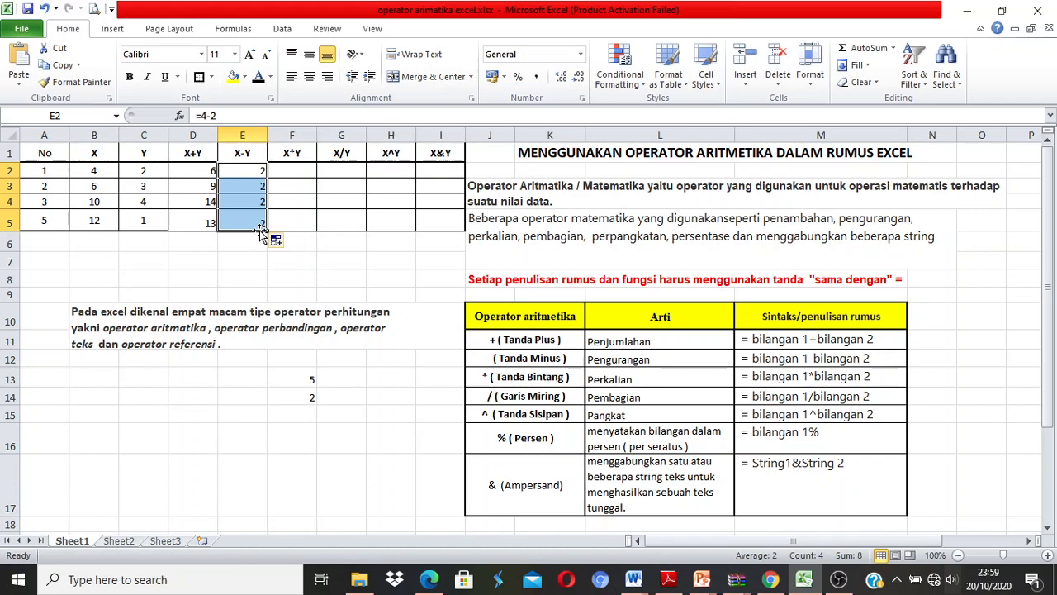
Step: Replace the formula in E2 with =B2-C2 and fill it down the X-Y column to E5
{"action": "left_click", "coordinate": [245, 173]}
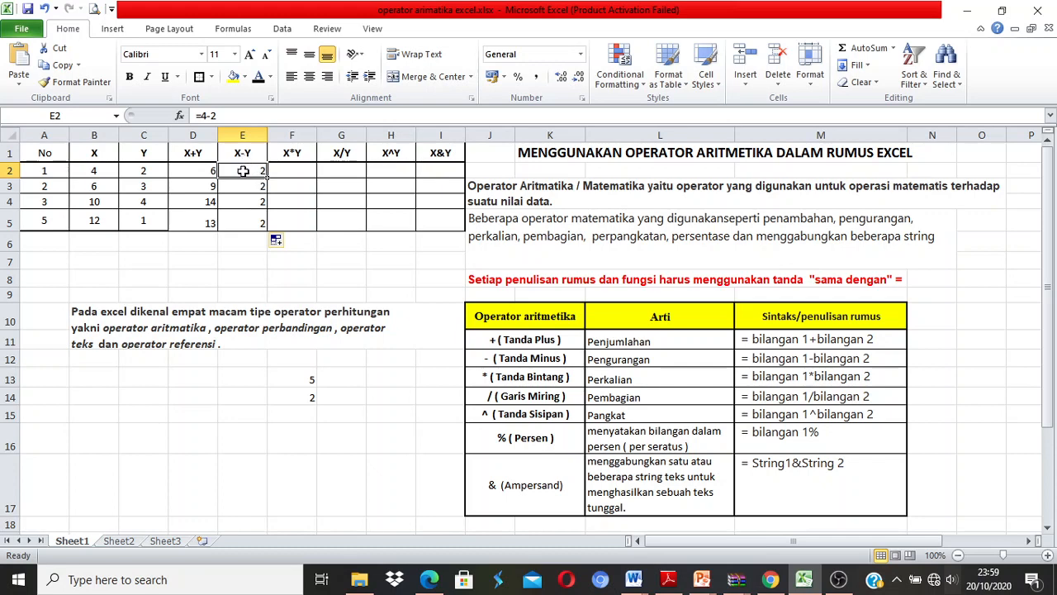
{"action": "key", "text": "BackSpace"}
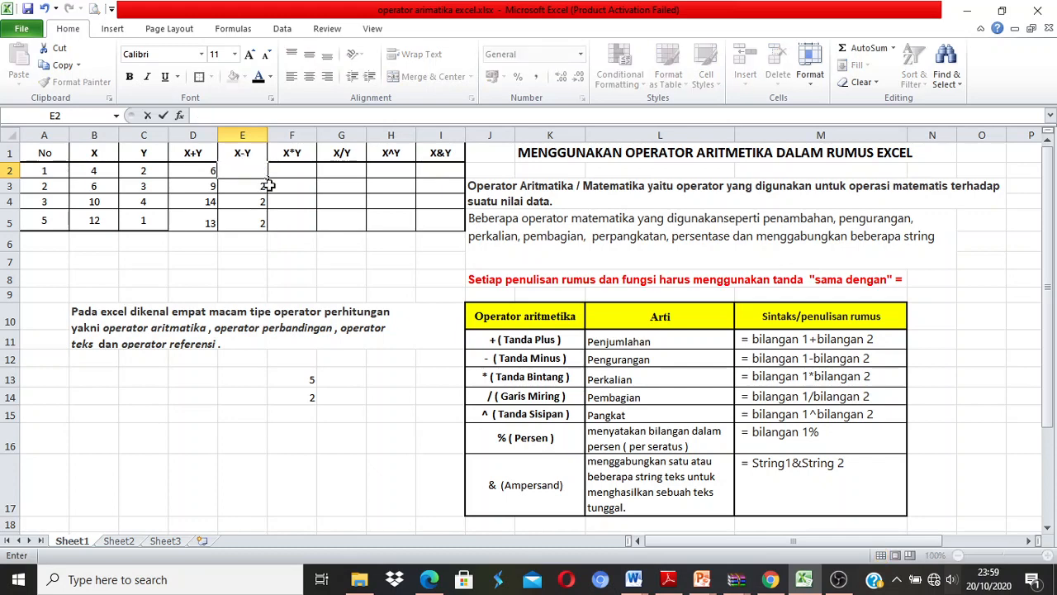
{"action": "type", "text": "="}
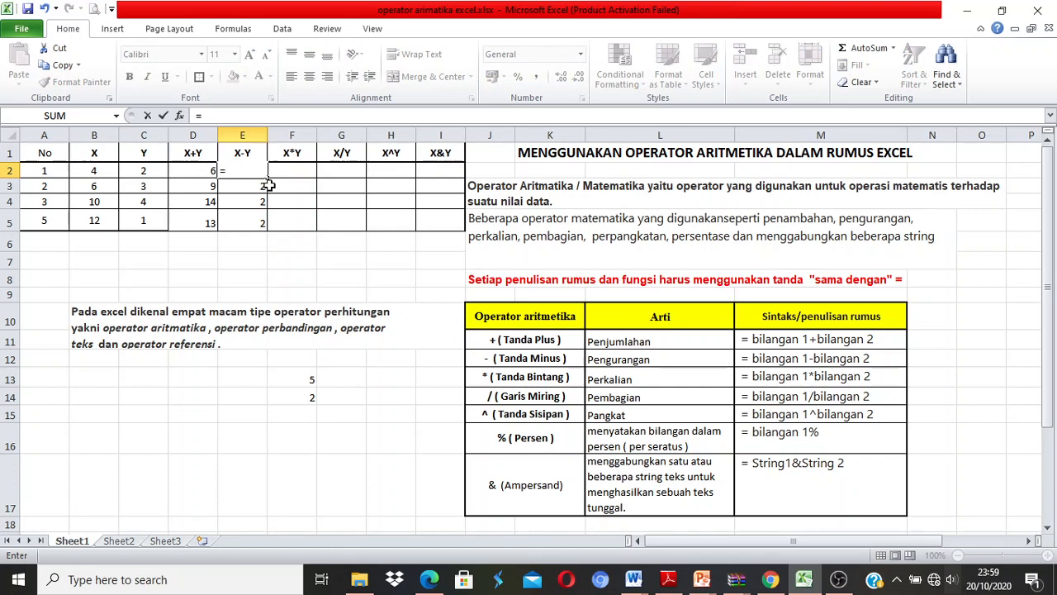
{"action": "left_click", "coordinate": [98, 174]}
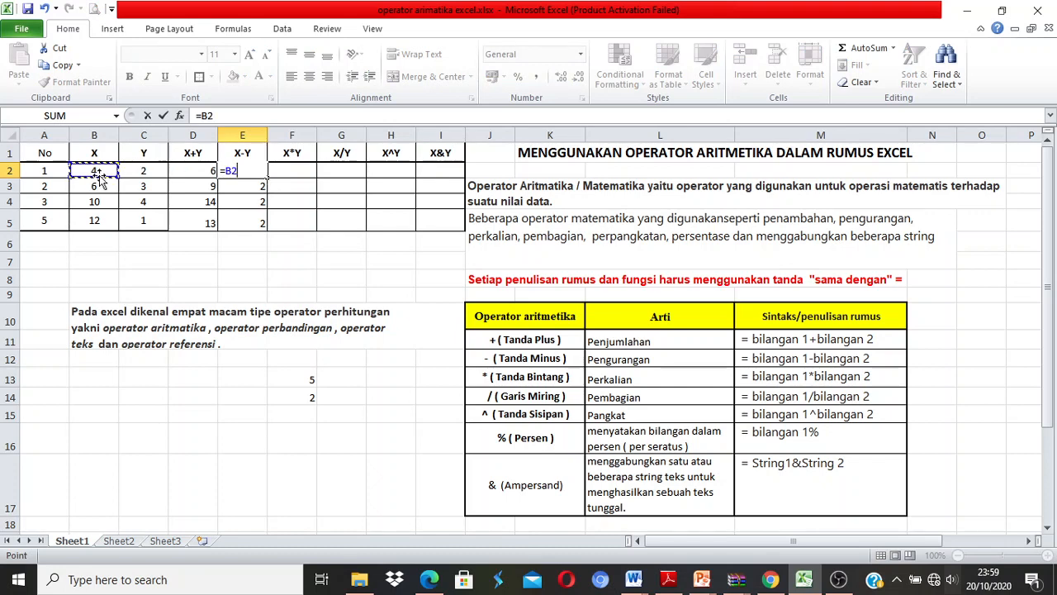
{"action": "type", "text": "-"}
{"action": "left_click", "coordinate": [140, 171]}
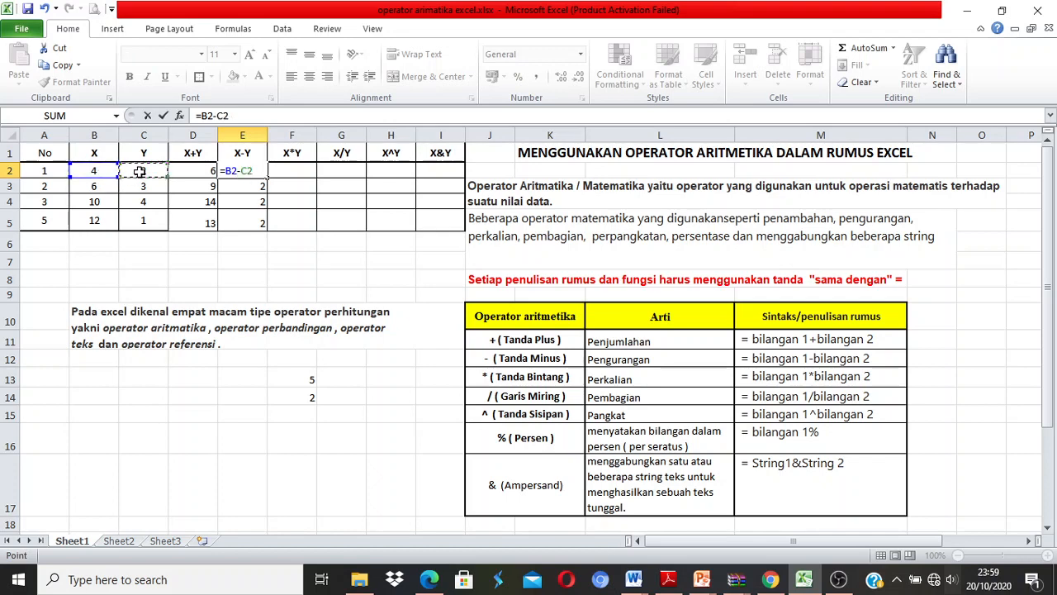
{"action": "key", "text": "Return"}
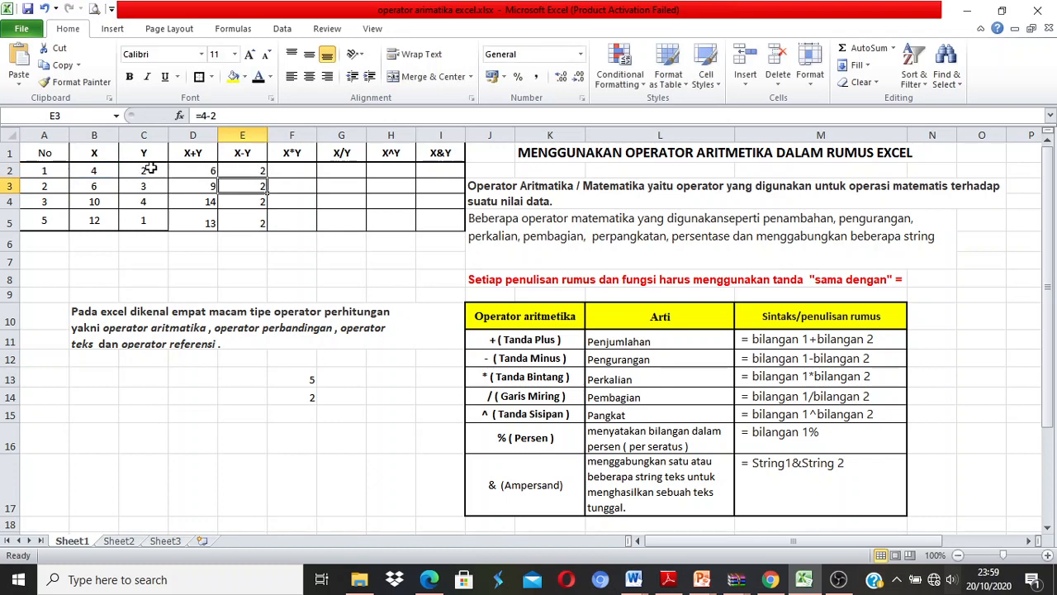
{"action": "left_click", "coordinate": [242, 171]}
{"action": "left_click_drag", "start_coordinate": [268, 178], "coordinate": [260, 225]}
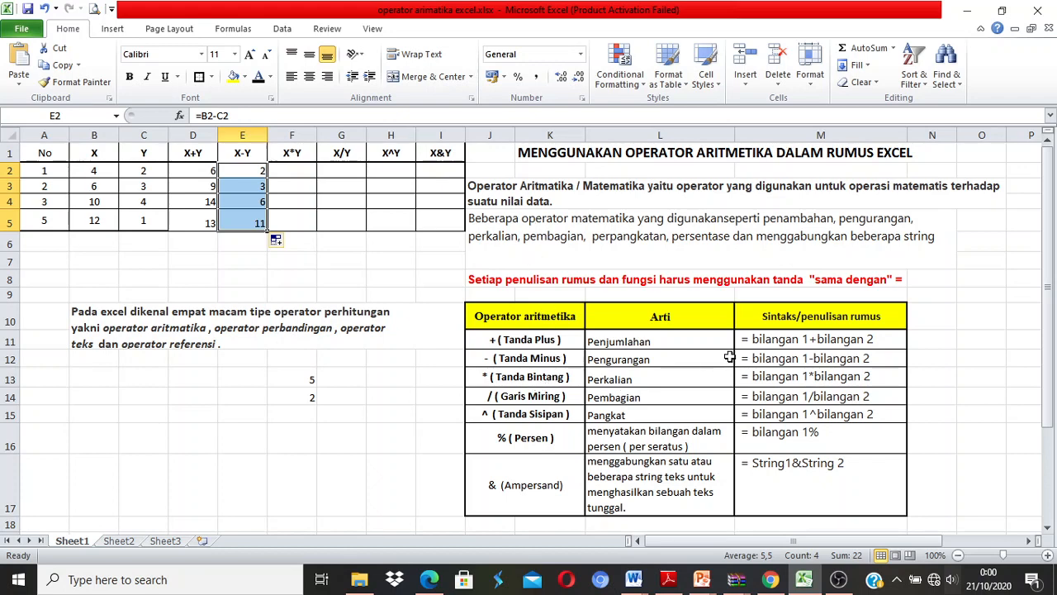
Step: Review the multiplication syntax in M13 and enter the typed-number formula =3*5 in cell F15
{"action": "left_click", "coordinate": [743, 381]}
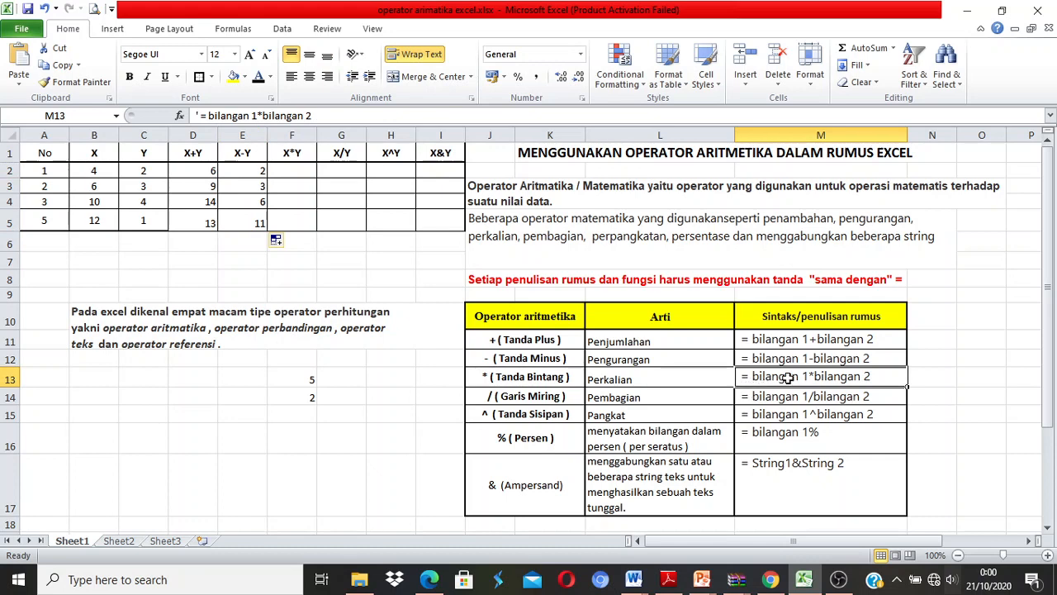
{"action": "left_click", "coordinate": [293, 413]}
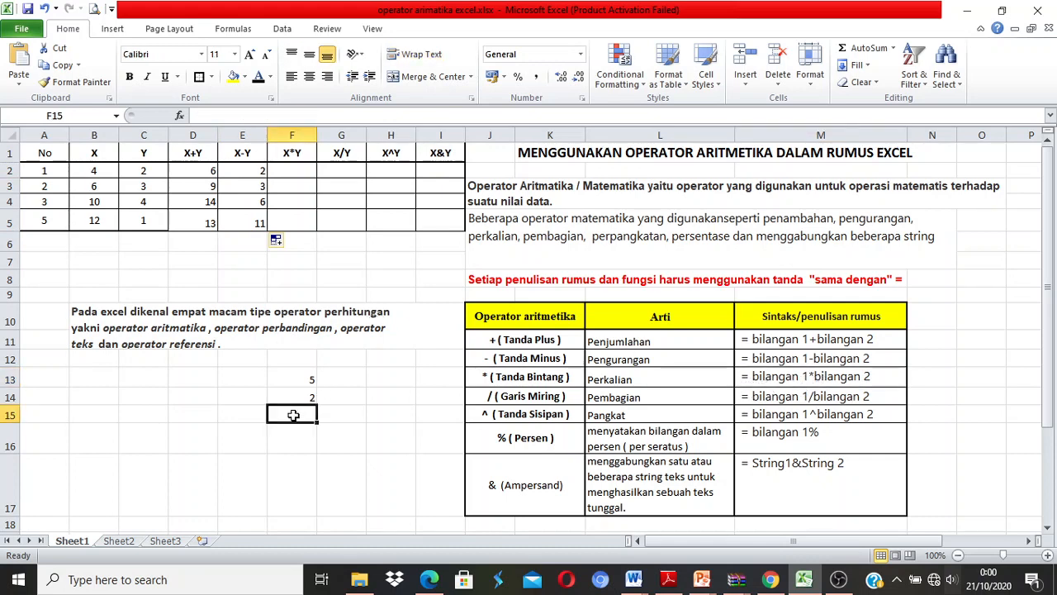
{"action": "type", "text": "="}
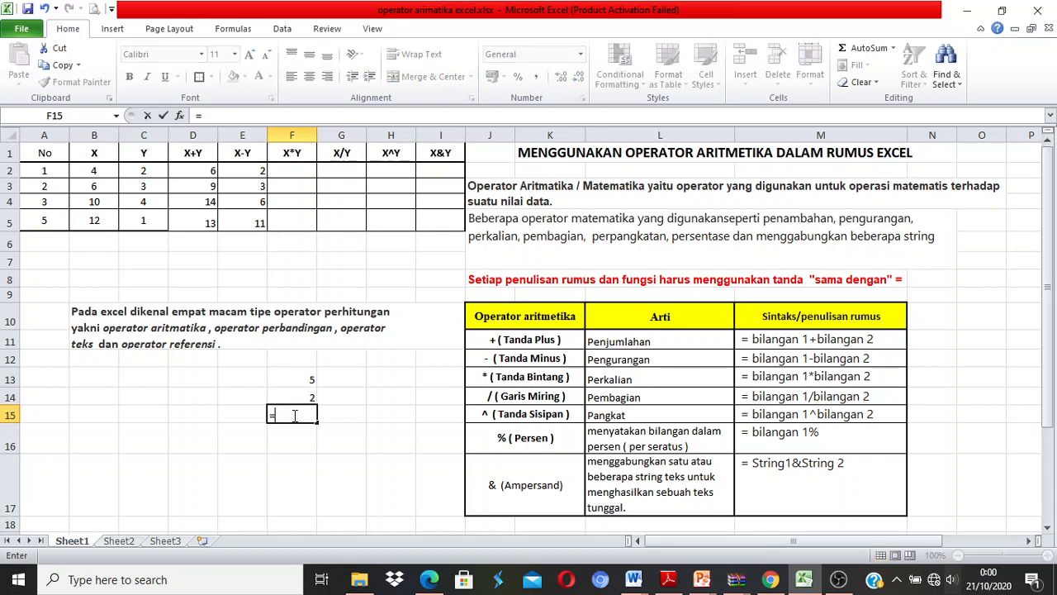
{"action": "type", "text": "3"}
{"action": "type", "text": "*"}
{"action": "type", "text": "5"}
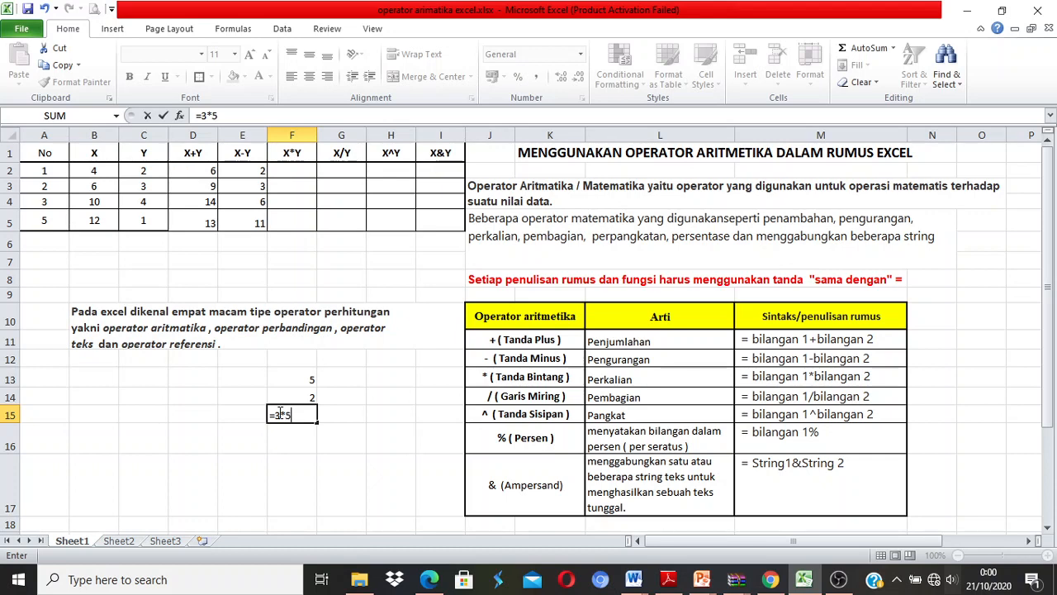
{"action": "key", "text": "Return"}
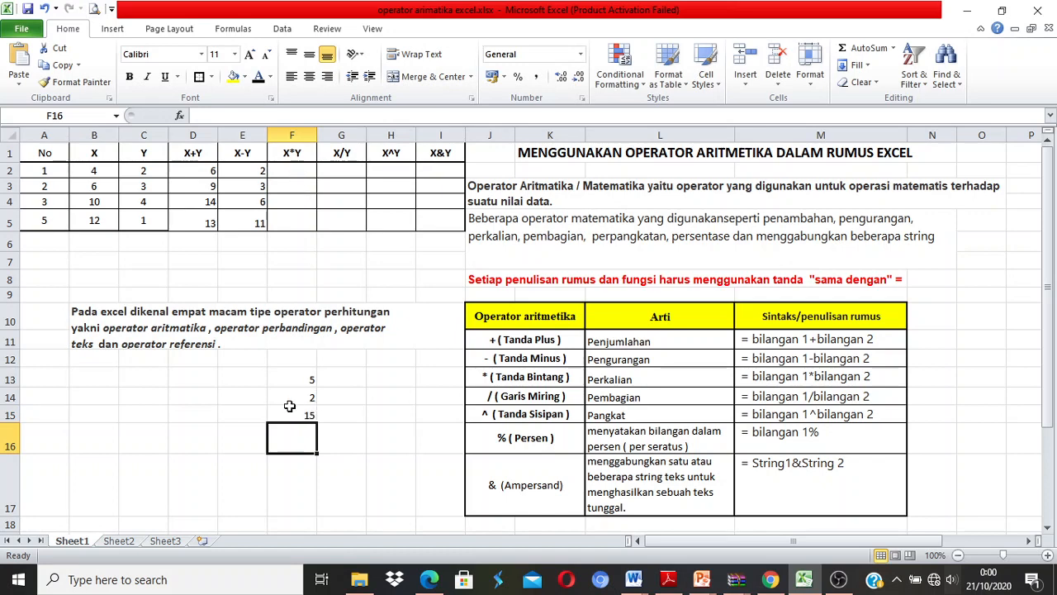
Step: Enter the formula =B2*C2 in F2 and fill it down the X*Y column to F5
{"action": "left_click", "coordinate": [296, 168]}
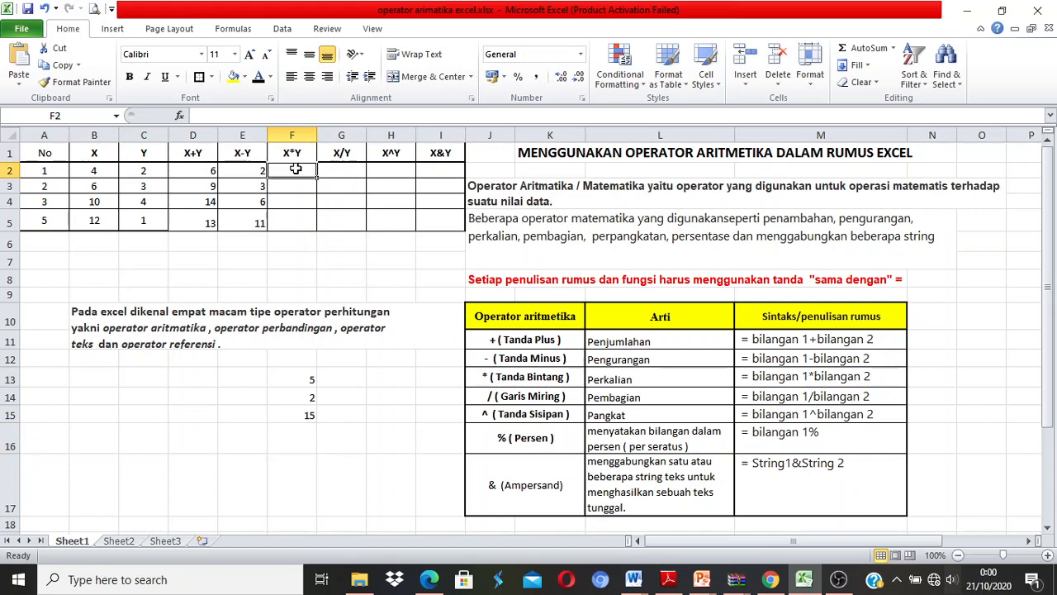
{"action": "type", "text": "="}
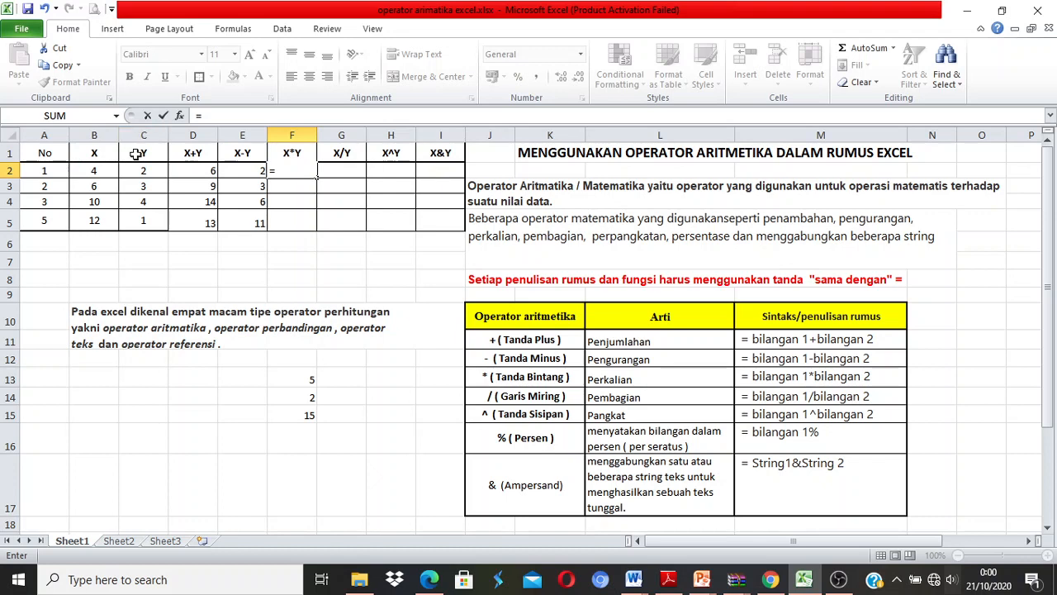
{"action": "left_click", "coordinate": [102, 170]}
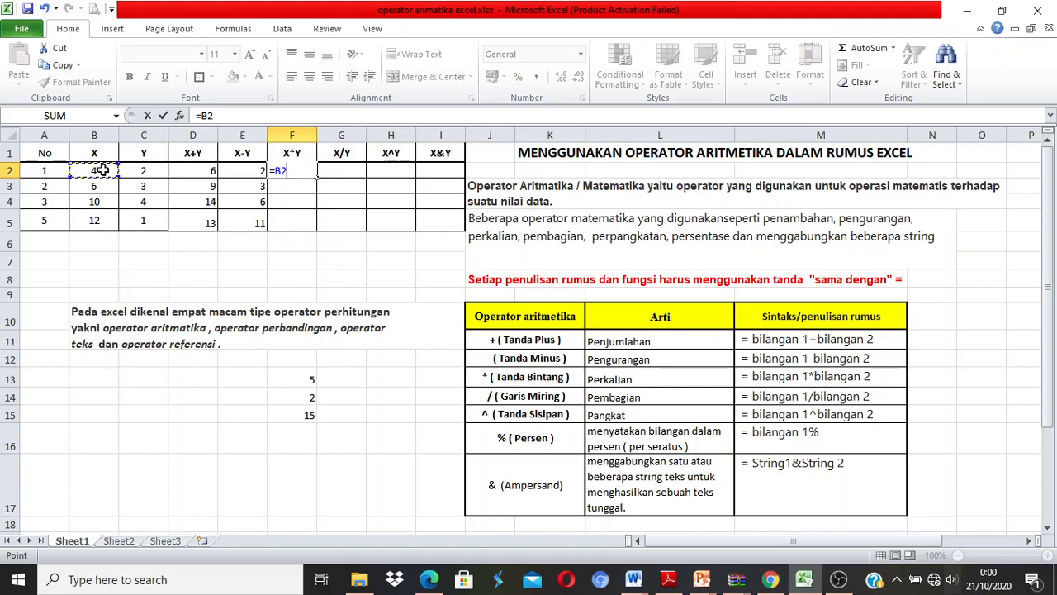
{"action": "type", "text": "*"}
{"action": "left_click", "coordinate": [142, 171]}
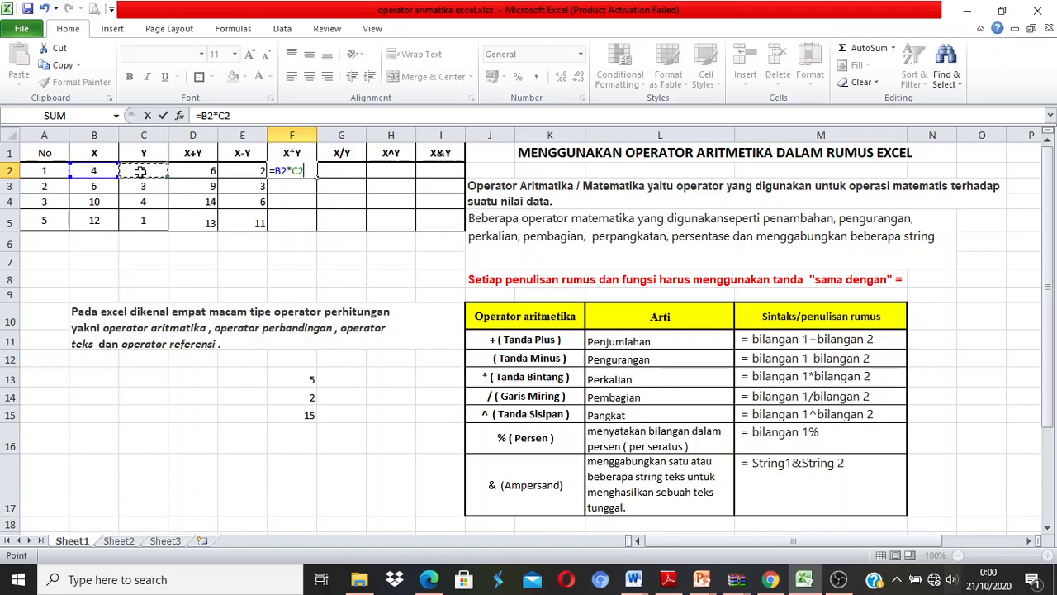
{"action": "key", "text": "Return"}
{"action": "left_click", "coordinate": [285, 172]}
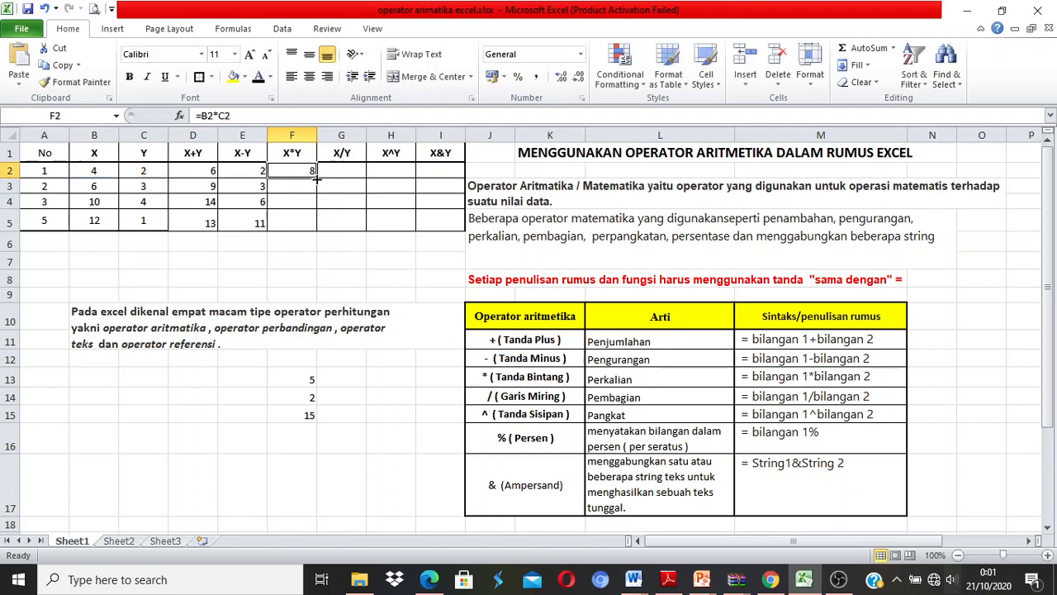
{"action": "left_click_drag", "start_coordinate": [316, 179], "coordinate": [304, 235]}
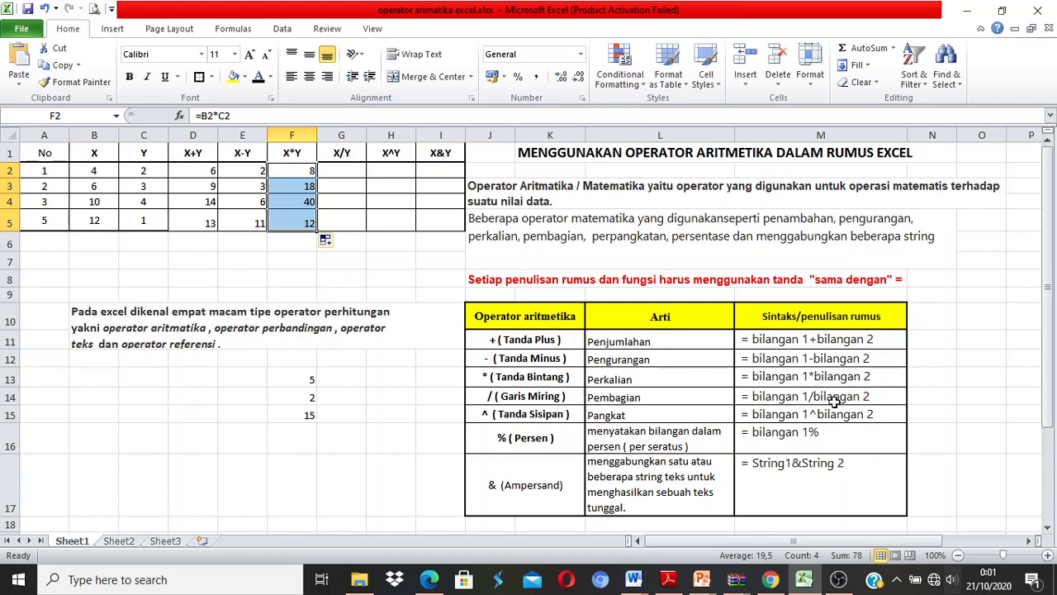
Step: Enter the division formula =9/3 in cell F16 and check it in the finished cell
{"action": "left_click", "coordinate": [297, 438]}
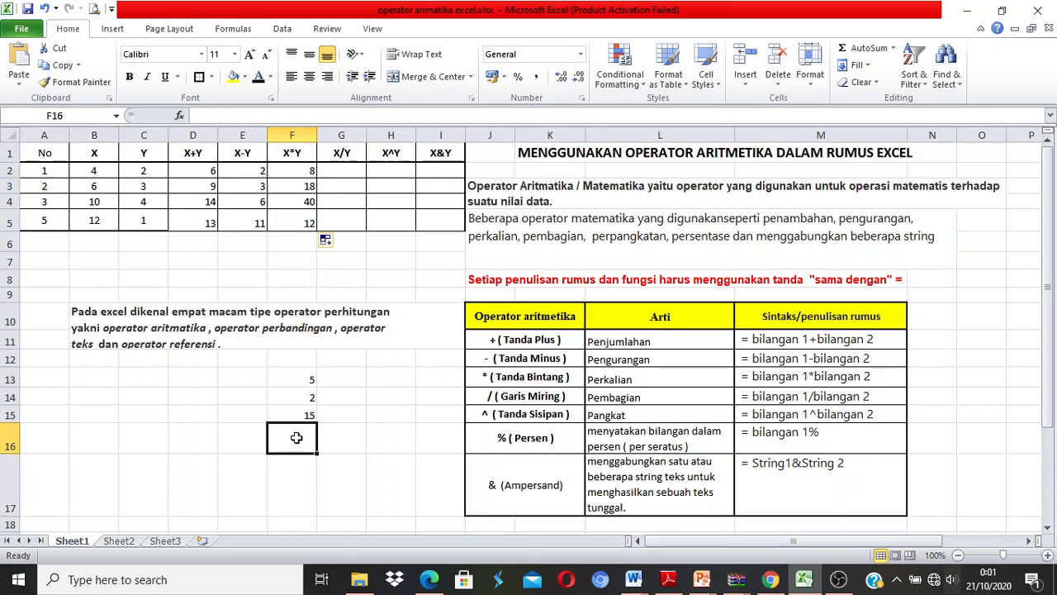
{"action": "type", "text": "="}
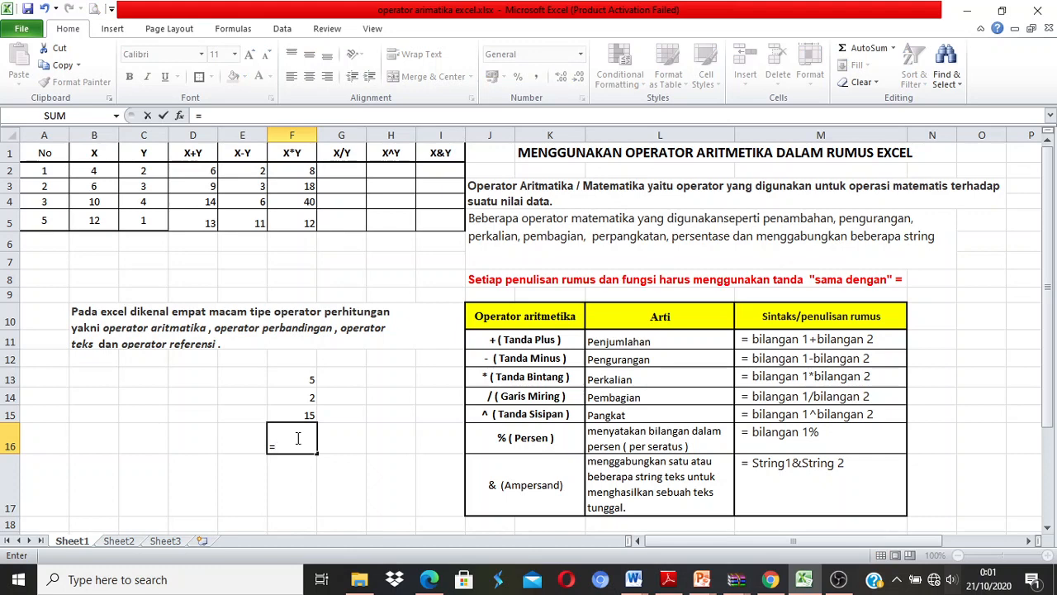
{"action": "type", "text": "9/3"}
{"action": "key", "text": "Return"}
{"action": "left_click", "coordinate": [296, 437]}
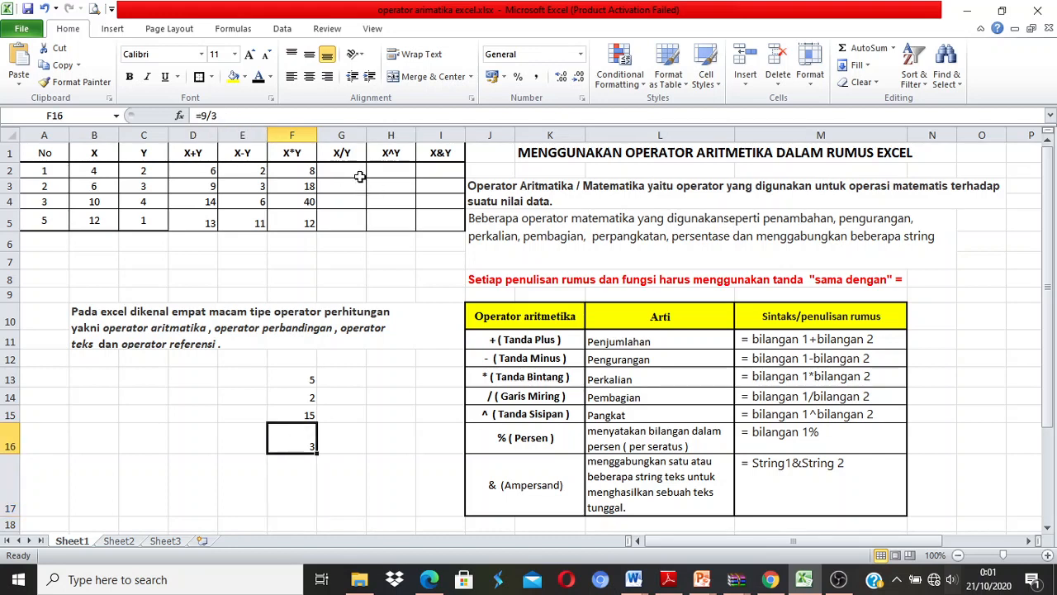
Step: Enter the formula =B2/C2 in G2 and fill it down the X/Y column to G5
{"action": "left_click", "coordinate": [346, 171]}
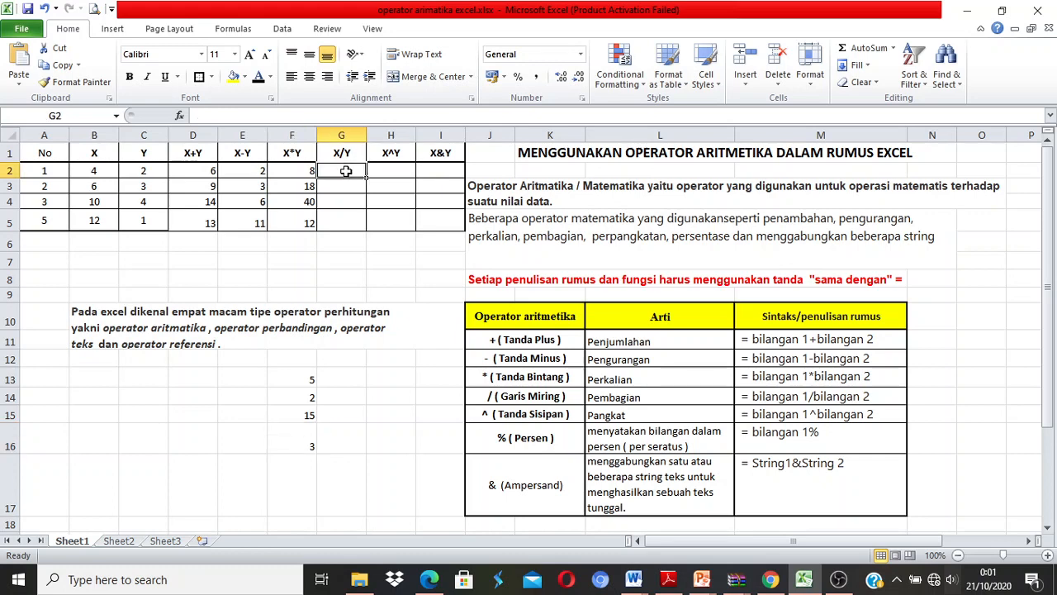
{"action": "type", "text": "="}
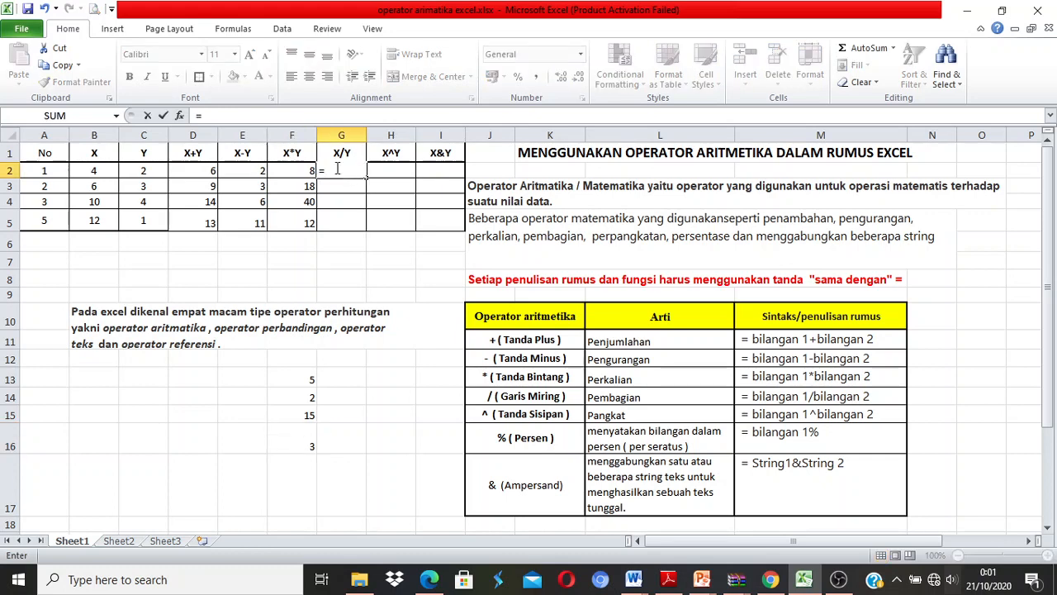
{"action": "left_click", "coordinate": [96, 170]}
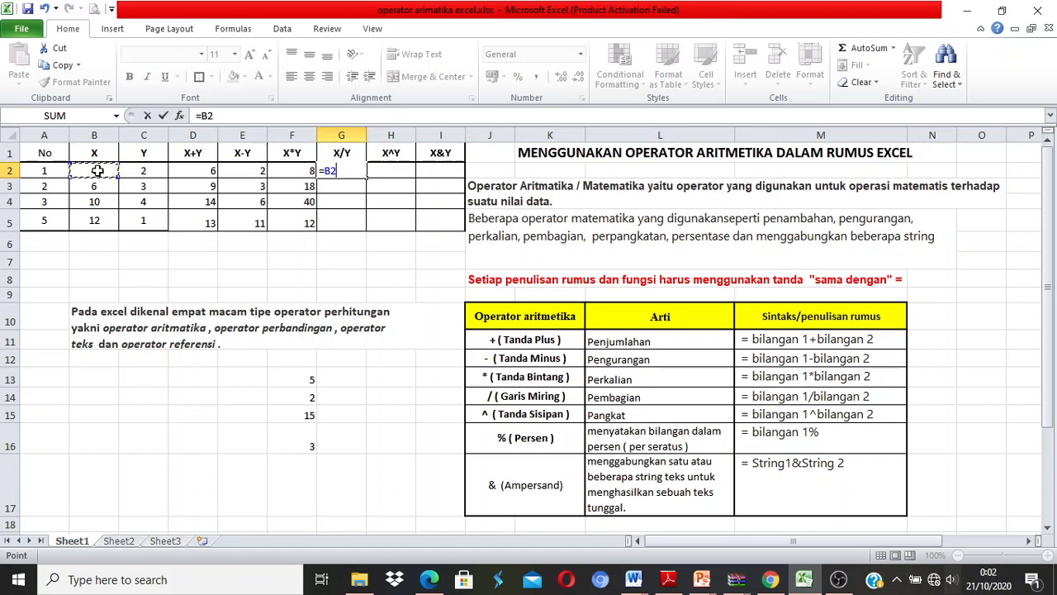
{"action": "type", "text": "/"}
{"action": "left_click", "coordinate": [137, 172]}
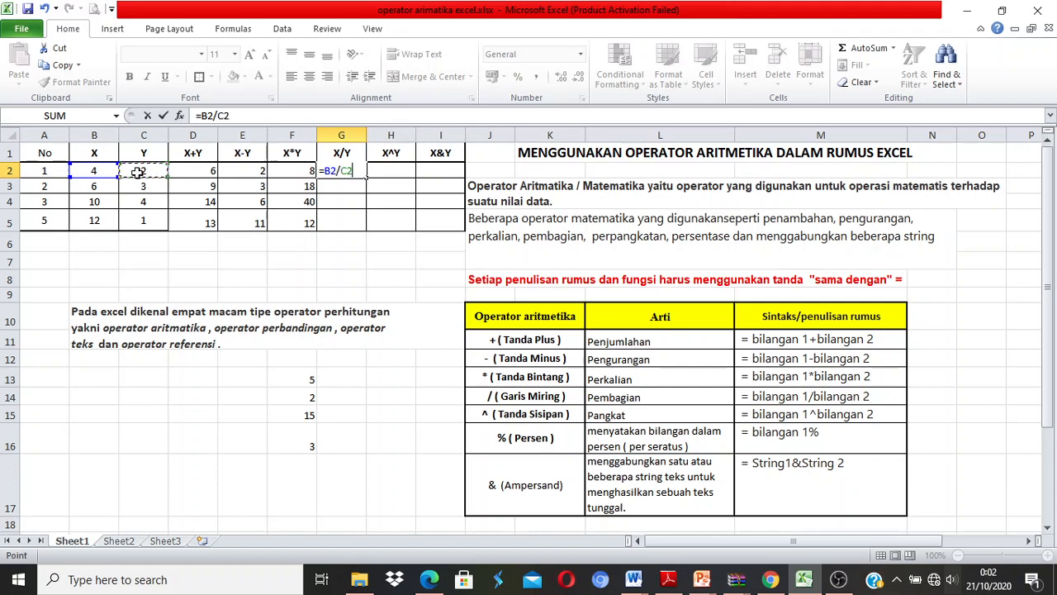
{"action": "key", "text": "Return"}
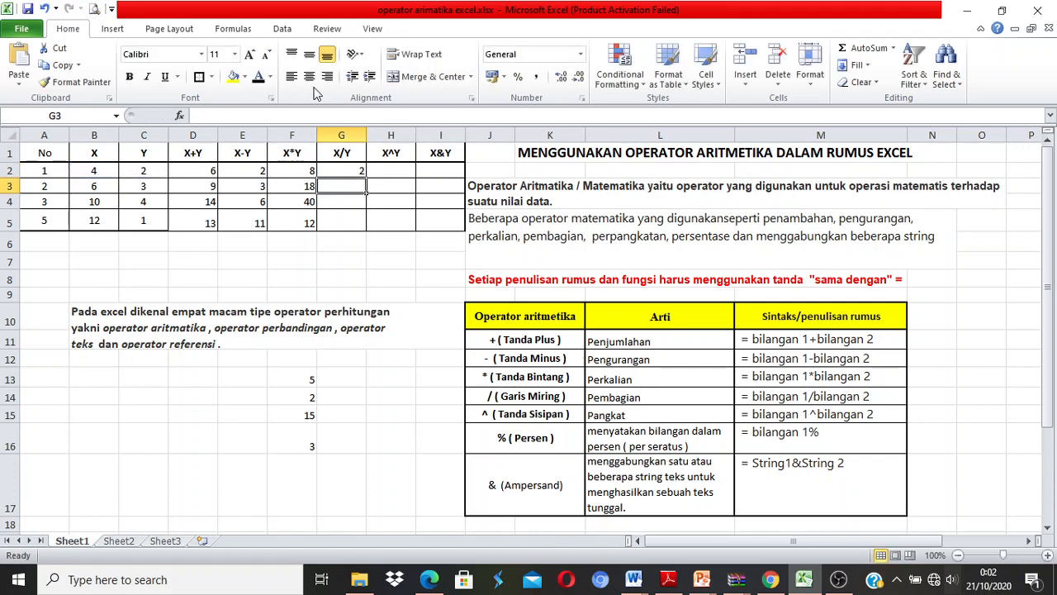
{"action": "left_click", "coordinate": [348, 171]}
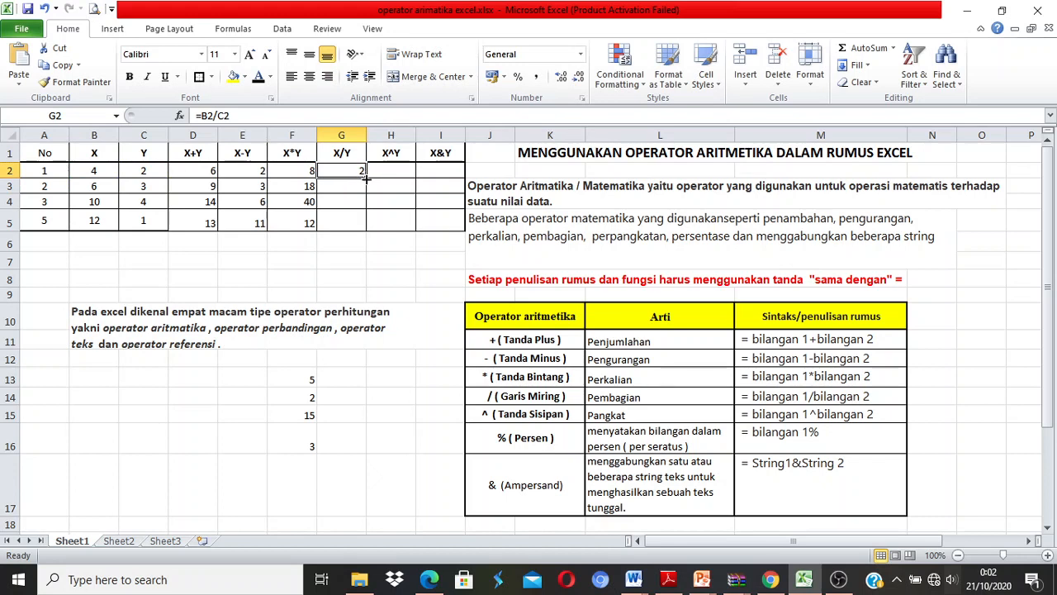
{"action": "left_click_drag", "start_coordinate": [365, 179], "coordinate": [361, 227]}
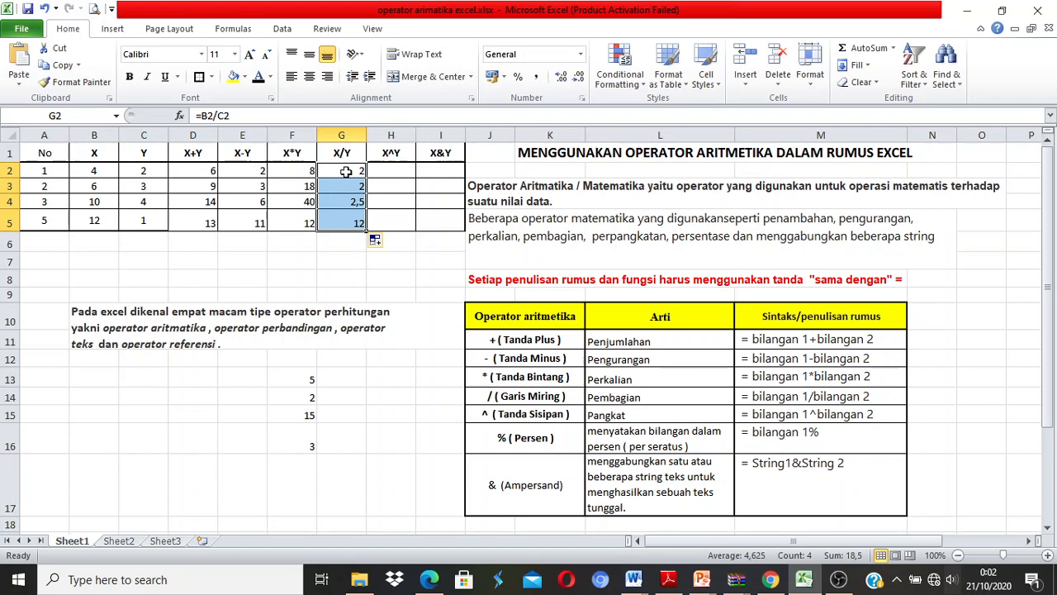
Step: Review the sample formulas in F13 and F14, and enter the exponent formula =3^2 in cell F17
{"action": "left_click", "coordinate": [302, 379]}
{"action": "left_click", "coordinate": [300, 396]}
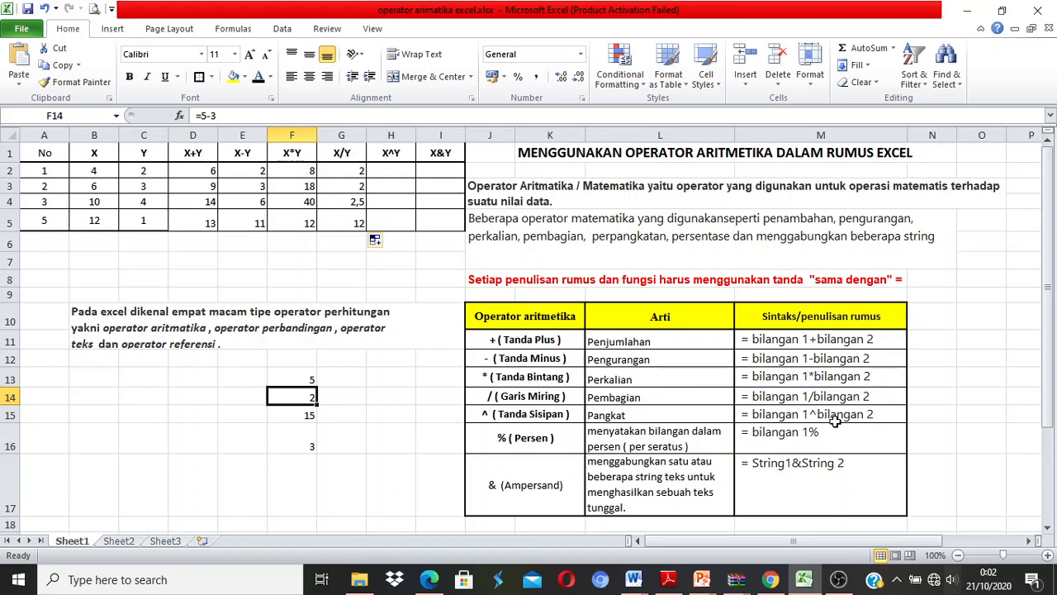
{"action": "left_click", "coordinate": [291, 482]}
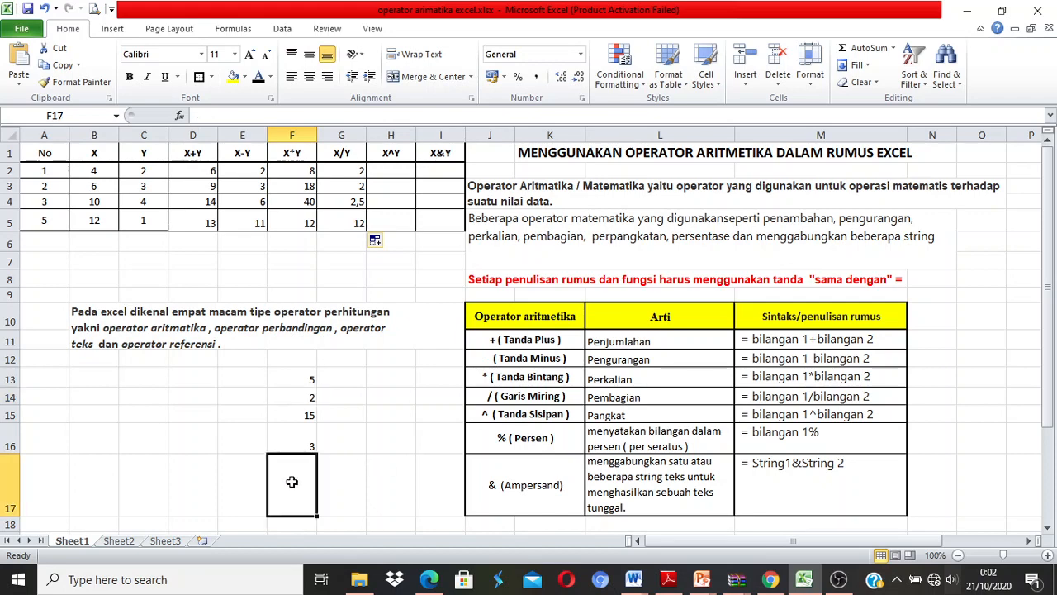
{"action": "type", "text": "="}
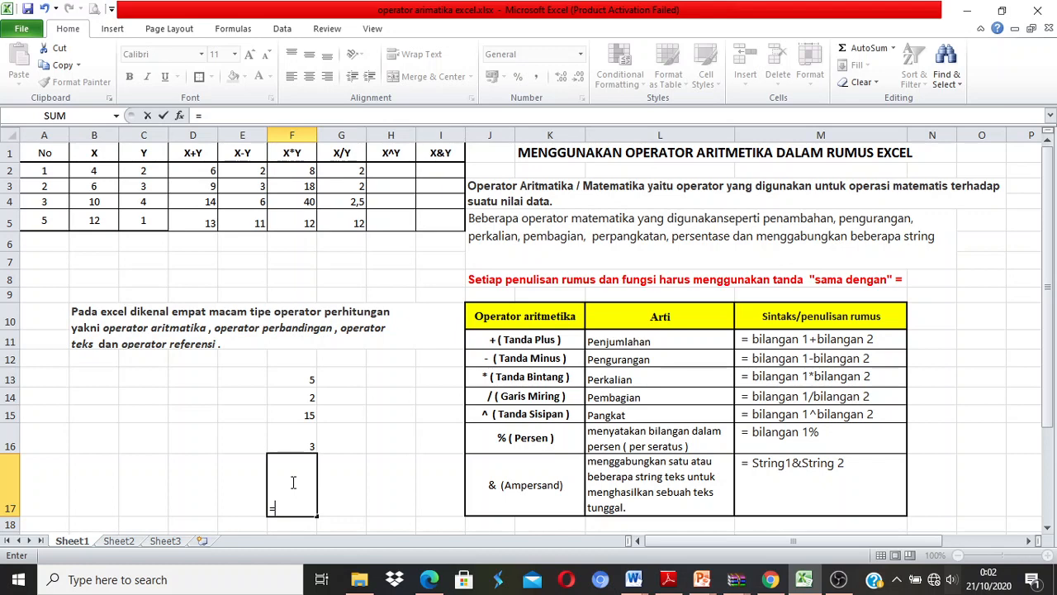
{"action": "type", "text": "3^2"}
{"action": "key", "text": "Return"}
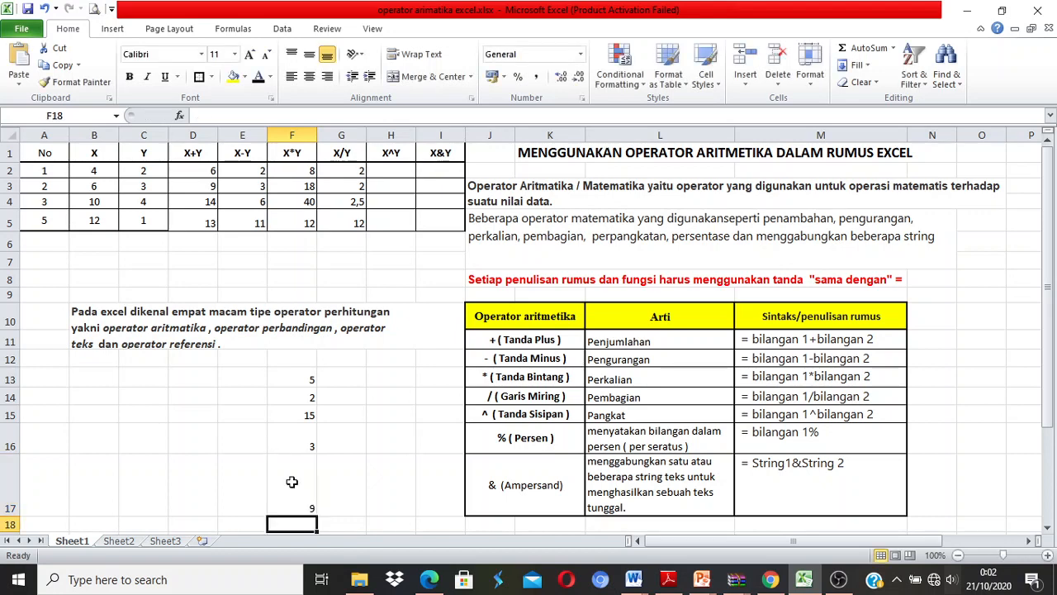
{"action": "left_click", "coordinate": [291, 482]}
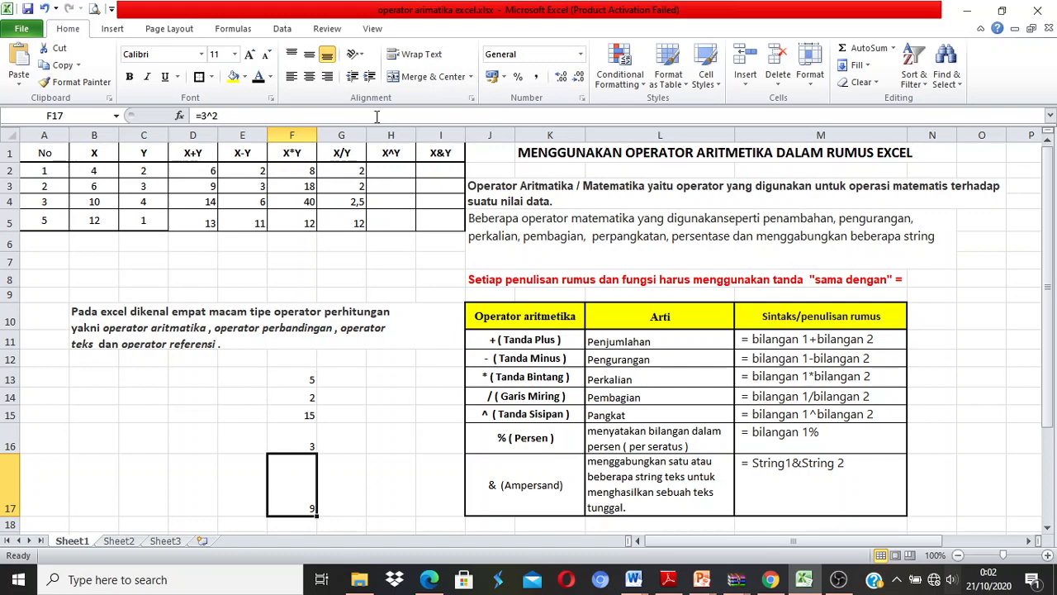
Step: Enter the formula =B2^C2 in H2 and fill it down the X^Y column to H5
{"action": "left_click", "coordinate": [389, 172]}
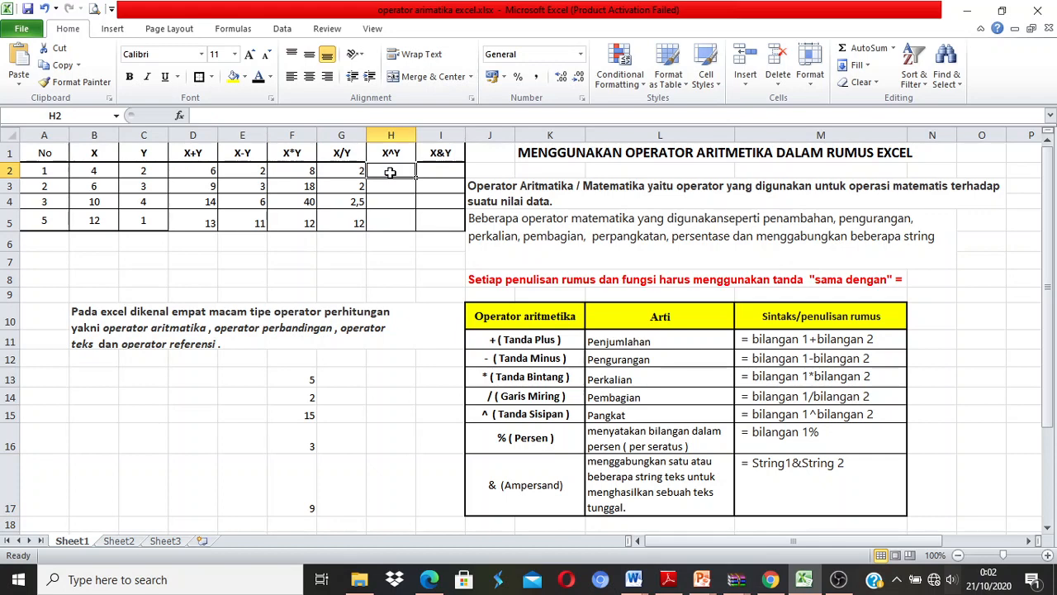
{"action": "type", "text": "="}
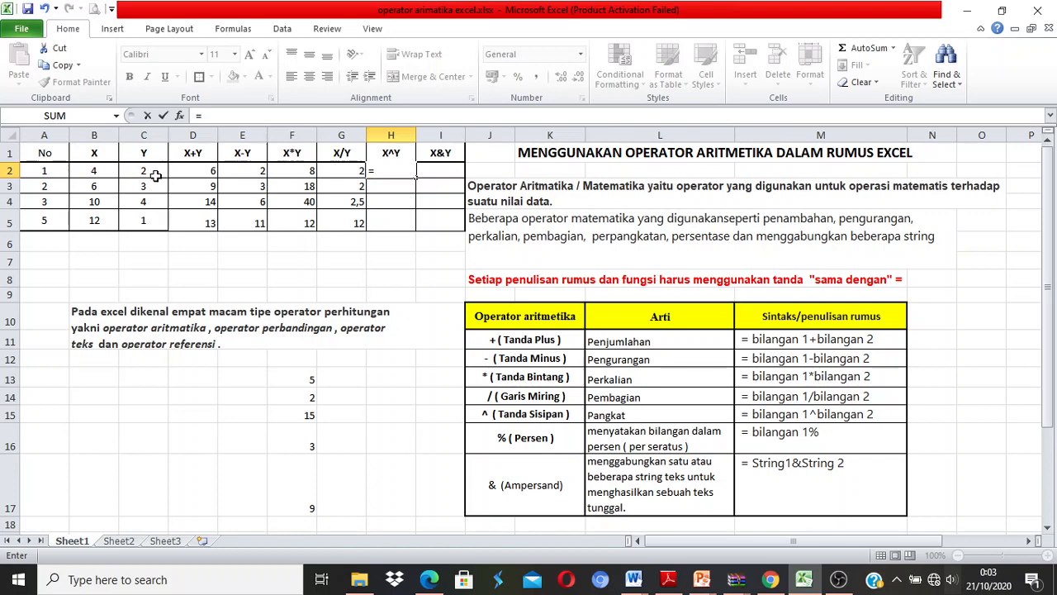
{"action": "left_click", "coordinate": [95, 173]}
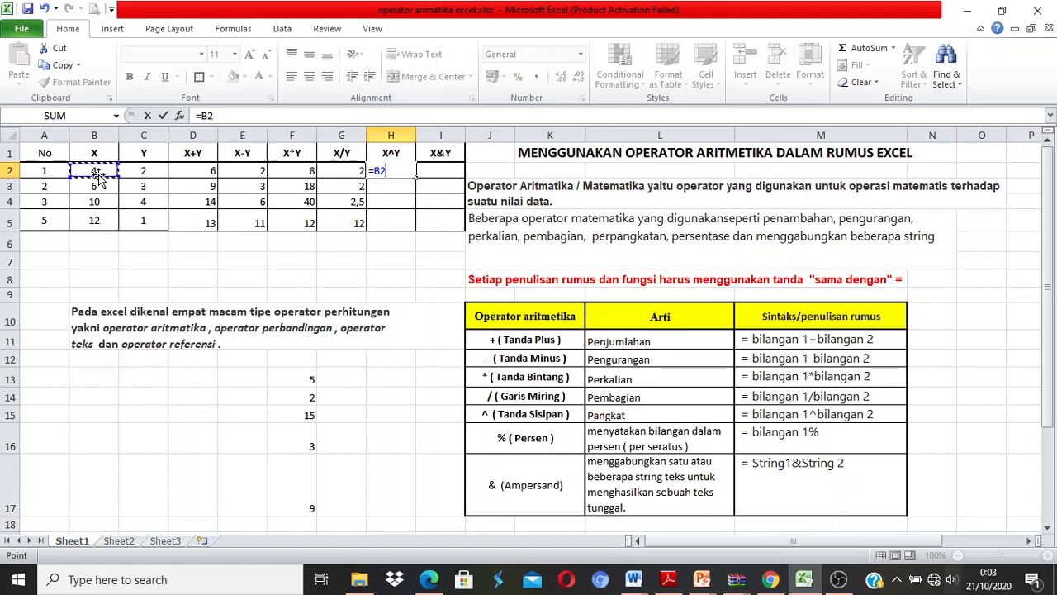
{"action": "type", "text": "^"}
{"action": "left_click", "coordinate": [151, 173]}
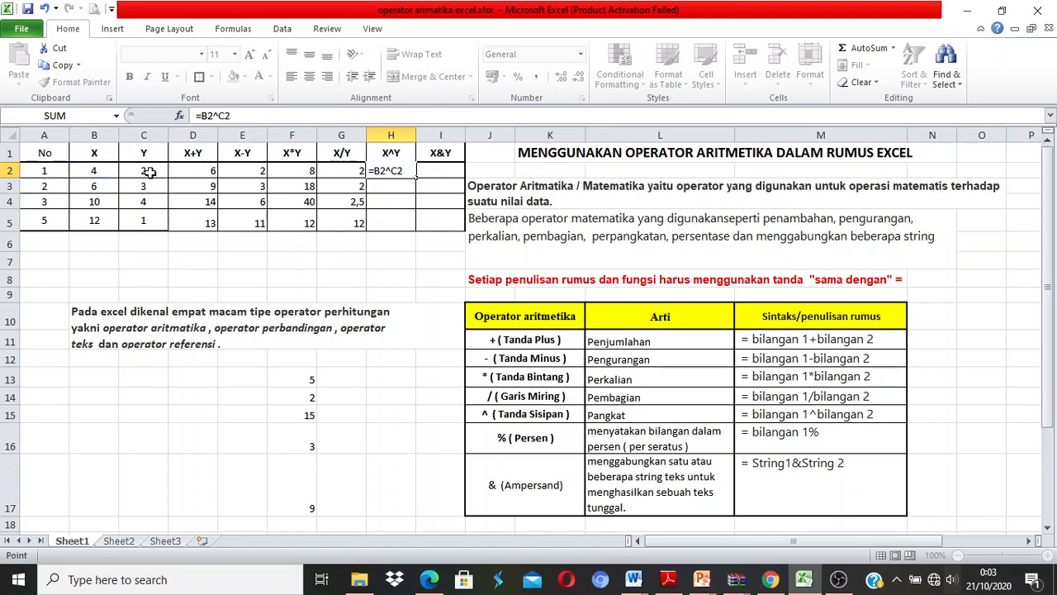
{"action": "key", "text": "Return"}
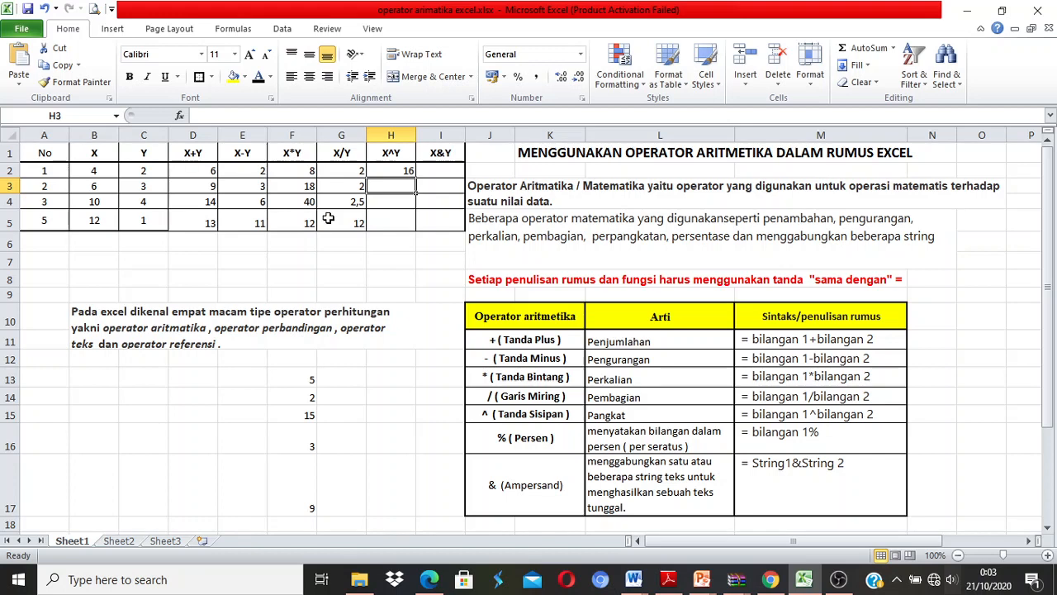
{"action": "left_click", "coordinate": [382, 171]}
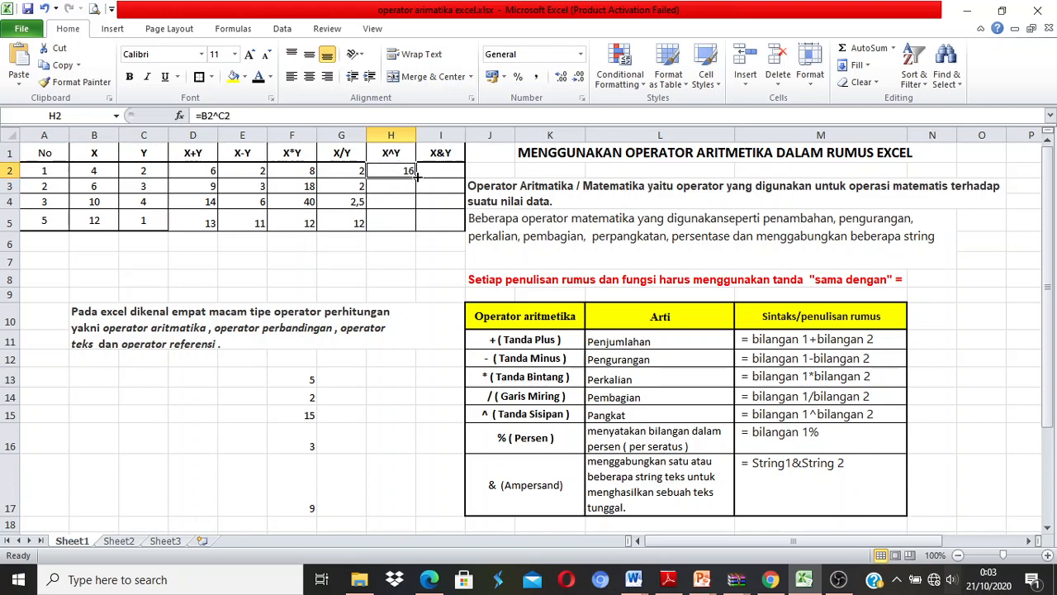
{"action": "left_click_drag", "start_coordinate": [417, 176], "coordinate": [407, 225]}
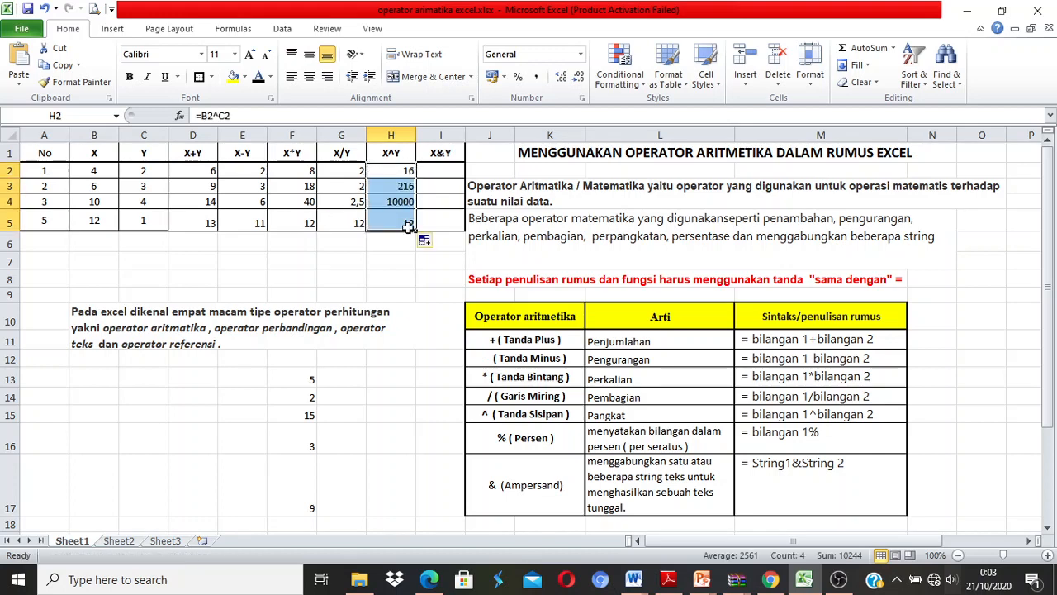
{"action": "left_click", "coordinate": [433, 279]}
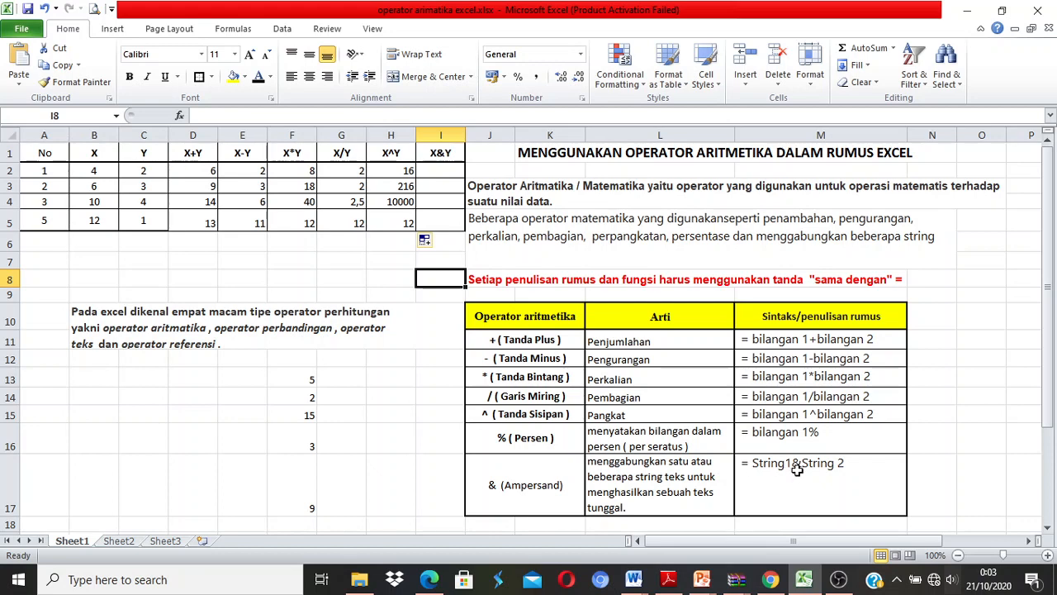
{"action": "left_click", "coordinate": [352, 384]}
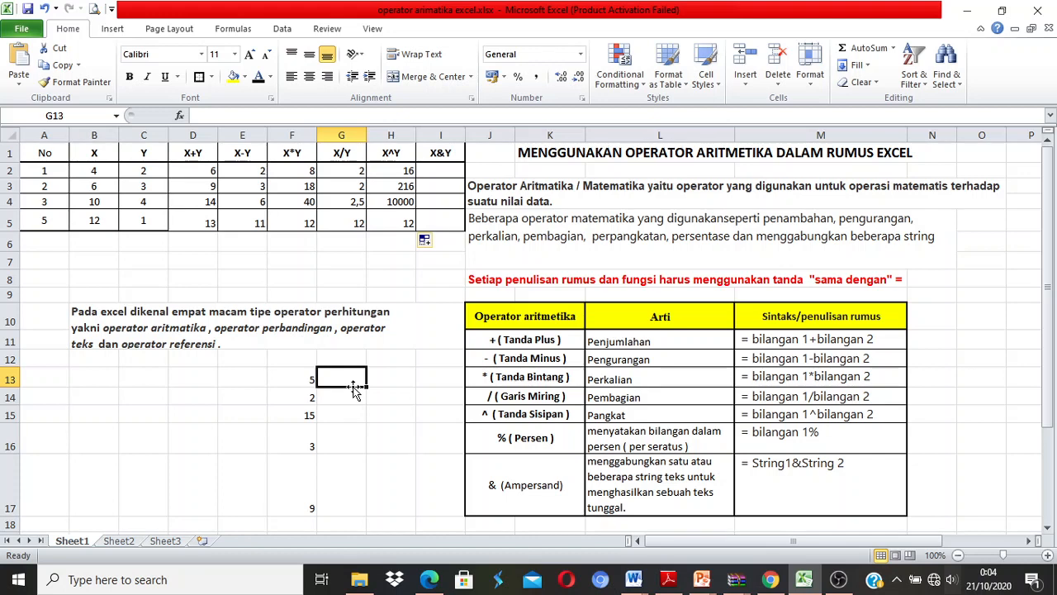
Step: Enter the joining formula =7&8 in cell G13 and check it in the finished cell
{"action": "type", "text": "=7"}
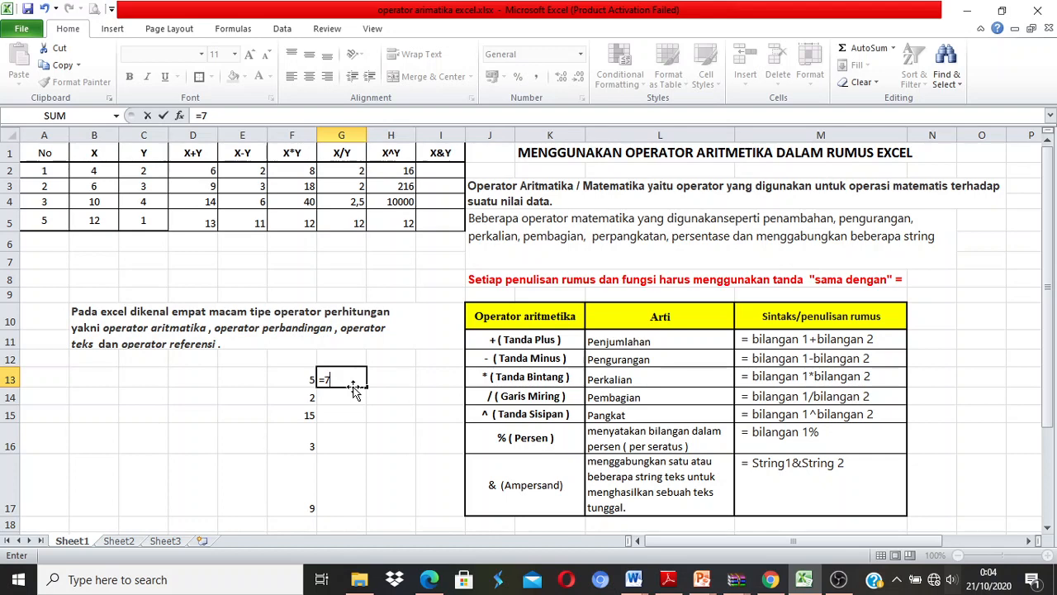
{"action": "type", "text": "&8"}
{"action": "key", "text": "Return"}
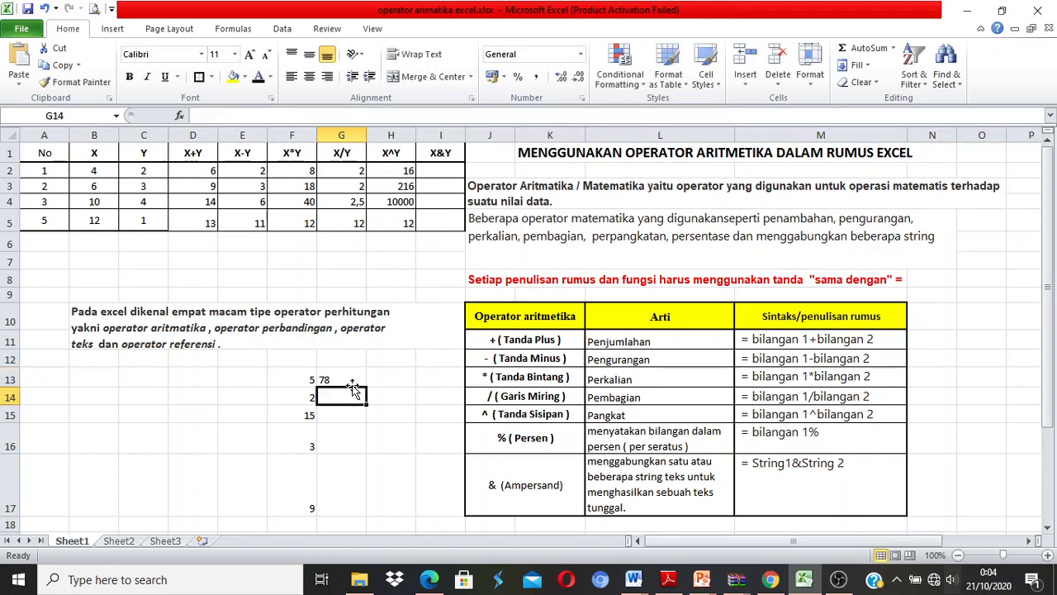
{"action": "left_click", "coordinate": [337, 377]}
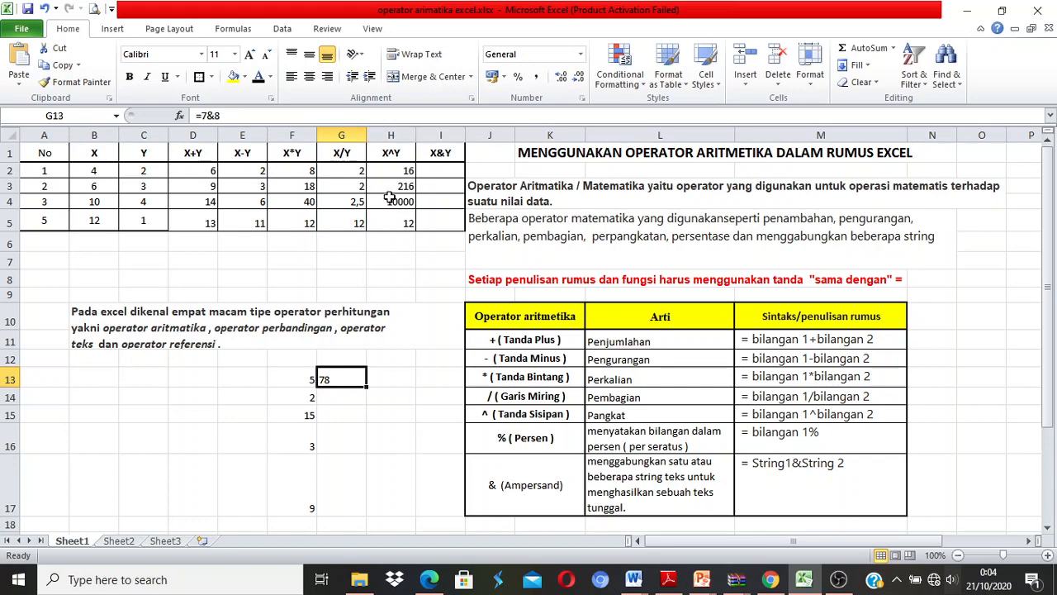
Step: Enter the text-joining formula =selamat&pagi, without quotation marks, in cell G14
{"action": "left_click", "coordinate": [337, 398]}
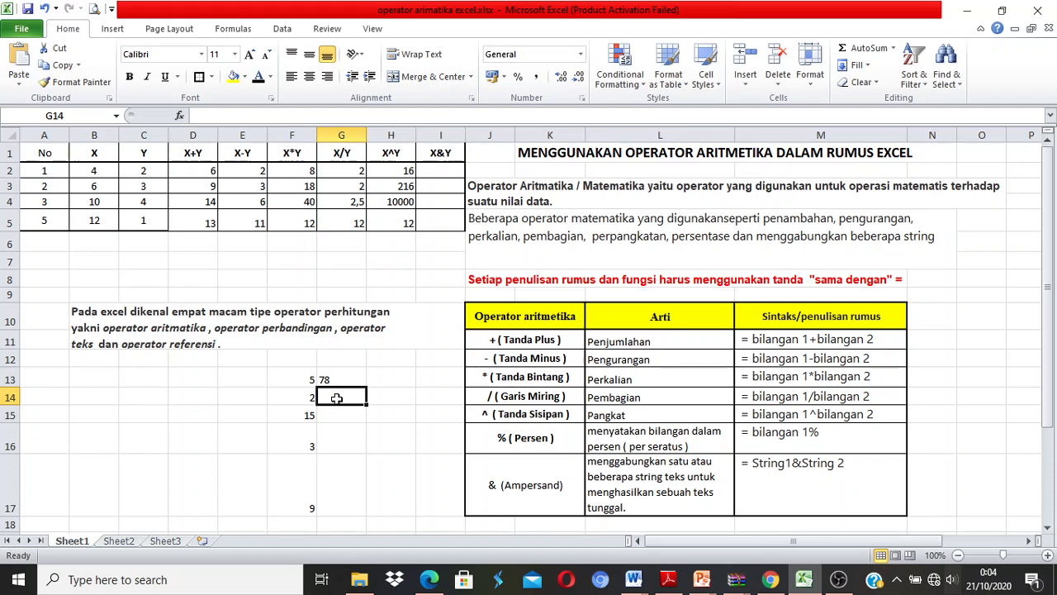
{"action": "type", "text": "="}
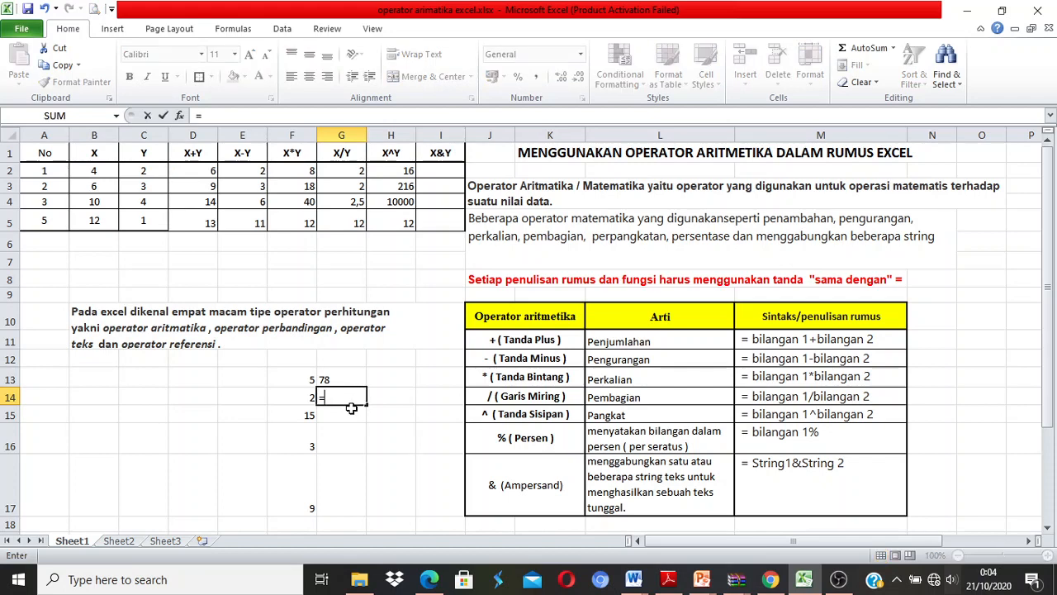
{"action": "type", "text": "selam"}
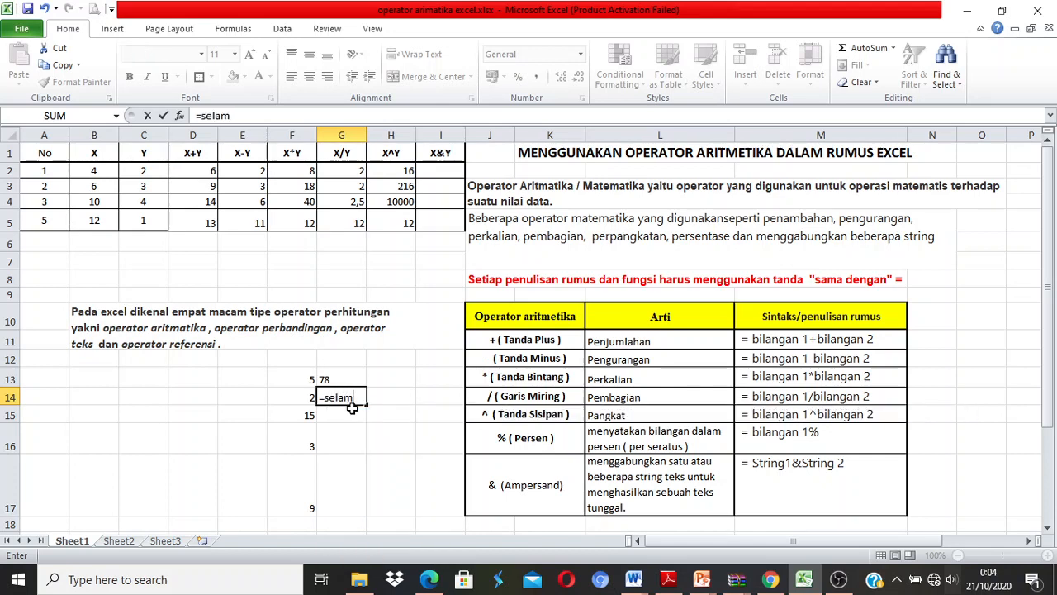
{"action": "type", "text": "at&pag"}
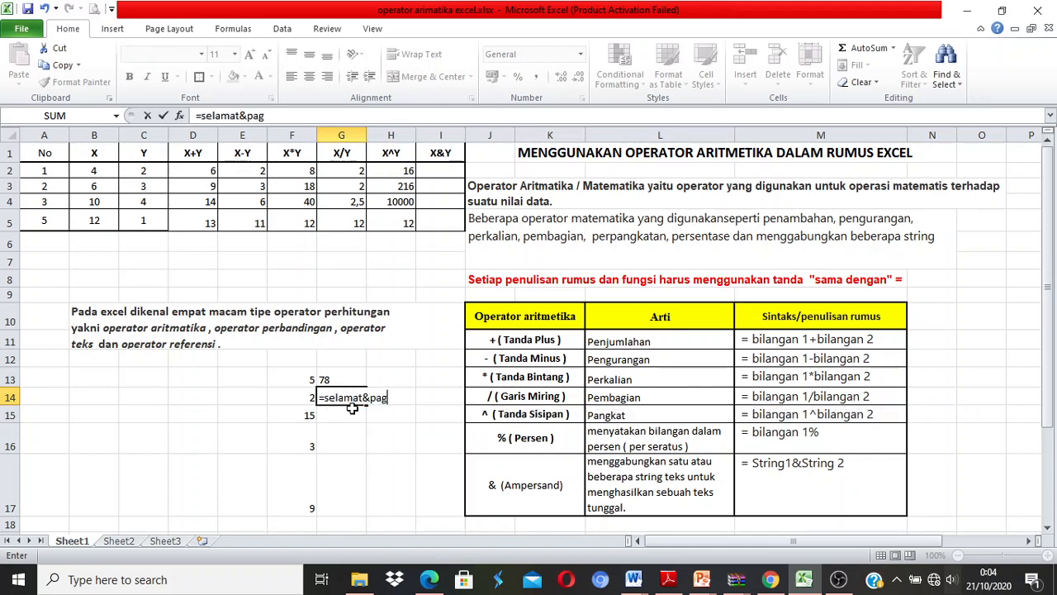
{"action": "type", "text": "i"}
{"action": "key", "text": "Return"}
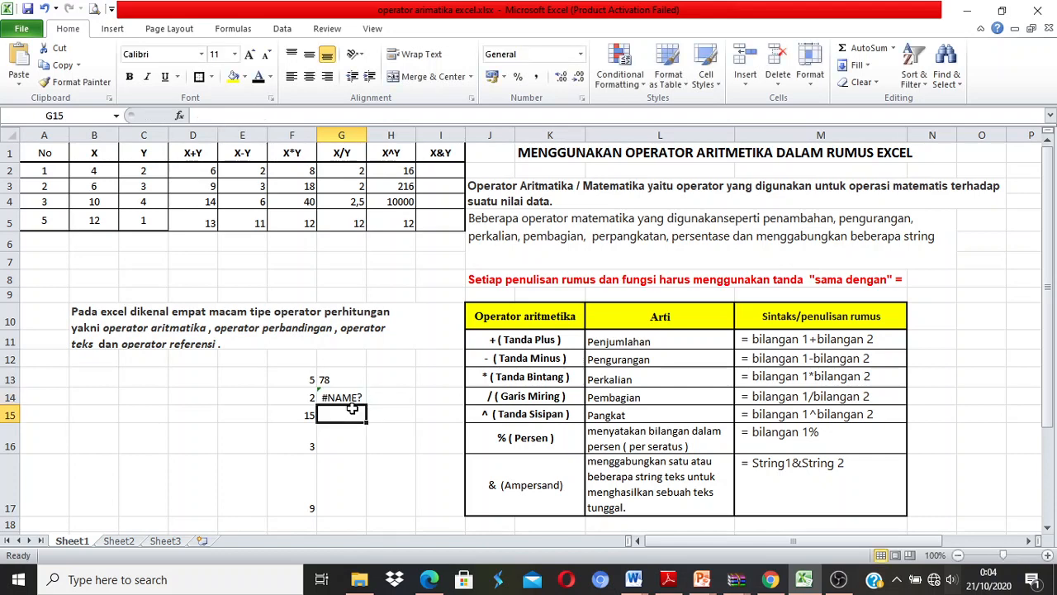
Step: Add quotation marks around both words in G14 to make the formula ="selamat"&"pagi", and compare it with the formula in G13
{"action": "left_click", "coordinate": [349, 398]}
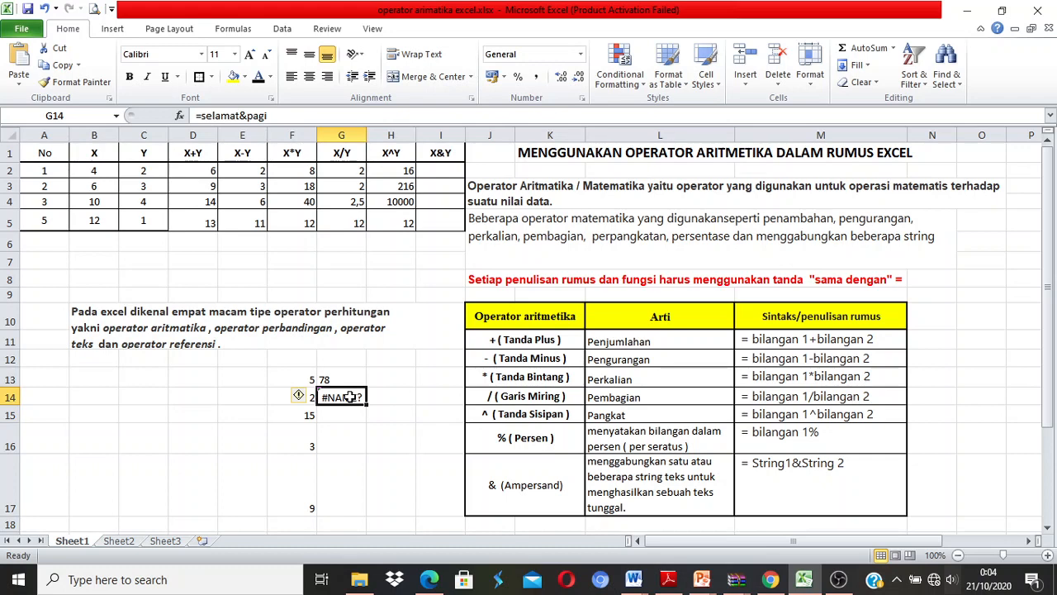
{"action": "left_click", "coordinate": [202, 116]}
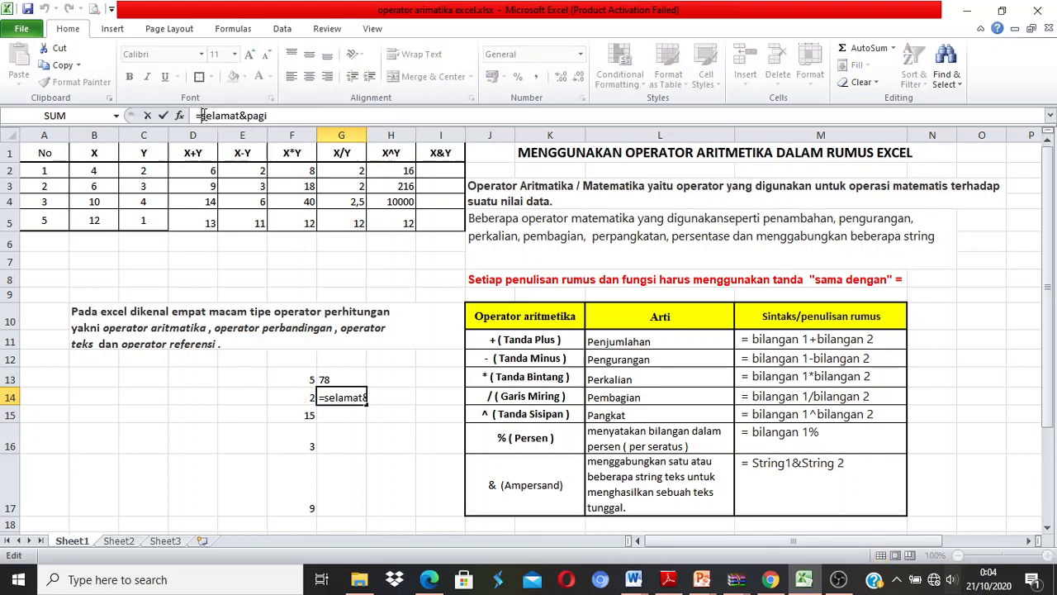
{"action": "type", "text": "\""}
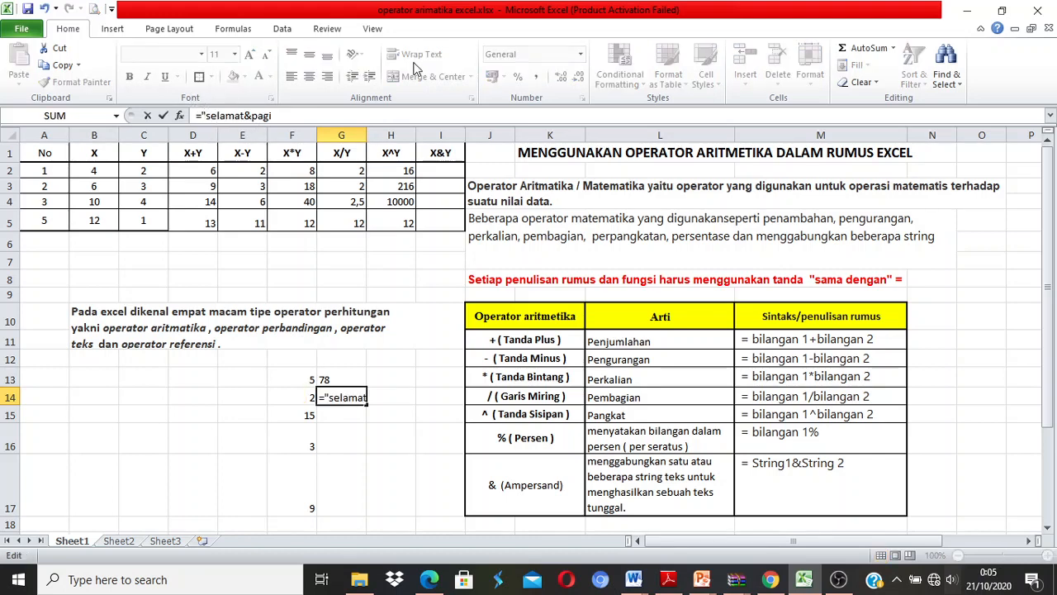
{"action": "key", "text": "Right"}
{"action": "key", "text": "Right"}
{"action": "key", "text": "Right"}
{"action": "key", "text": "Right"}
{"action": "key", "text": "Right"}
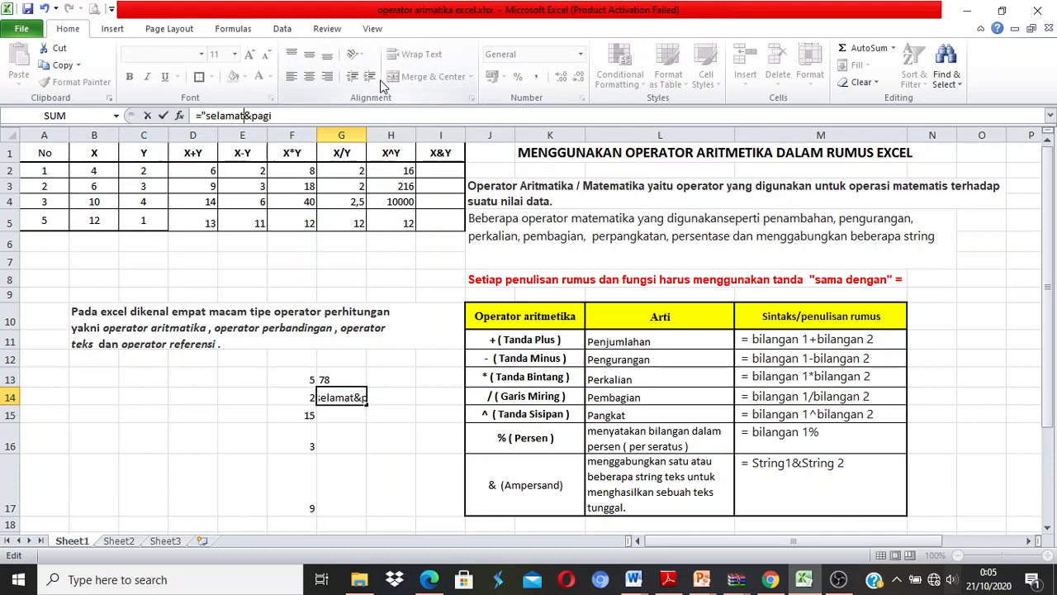
{"action": "type", "text": "\""}
{"action": "key", "text": "Right"}
{"action": "type", "text": "\""}
{"action": "key", "text": "Right"}
{"action": "key", "text": "Right"}
{"action": "key", "text": "Right"}
{"action": "key", "text": "Right"}
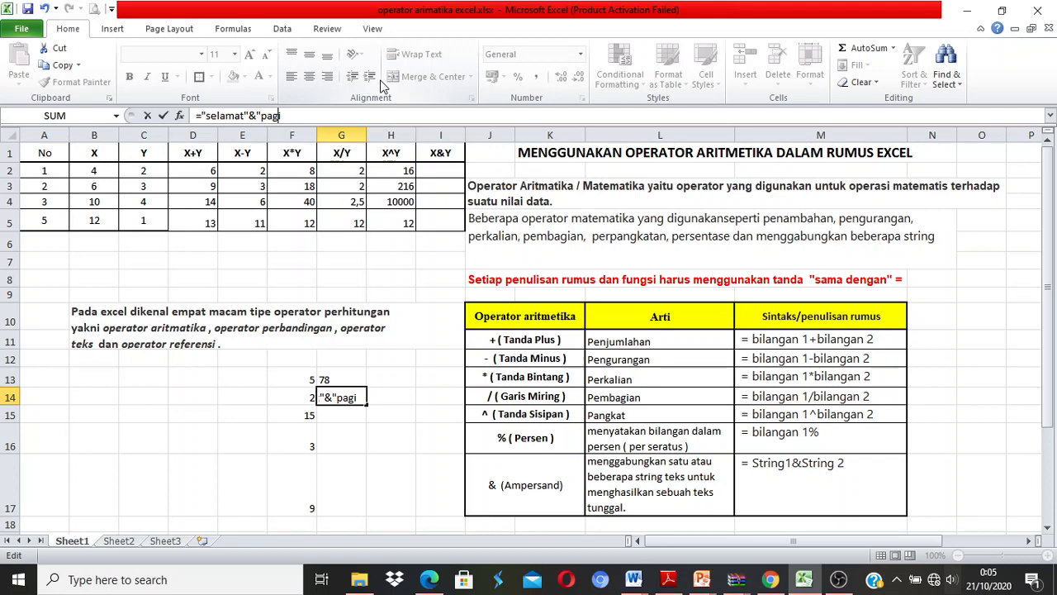
{"action": "type", "text": "\""}
{"action": "key", "text": "Return"}
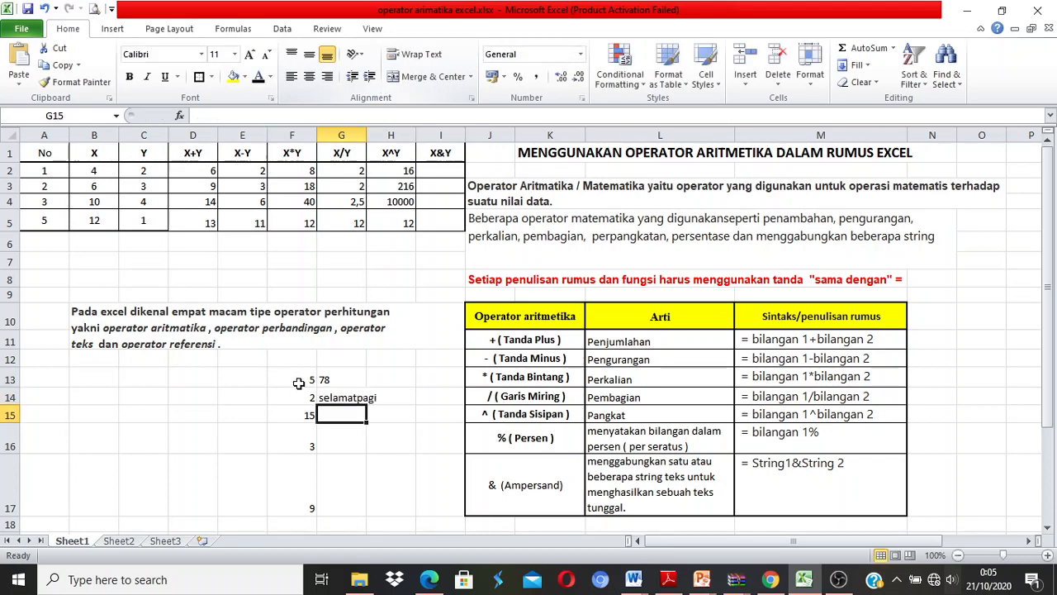
{"action": "left_click", "coordinate": [330, 397]}
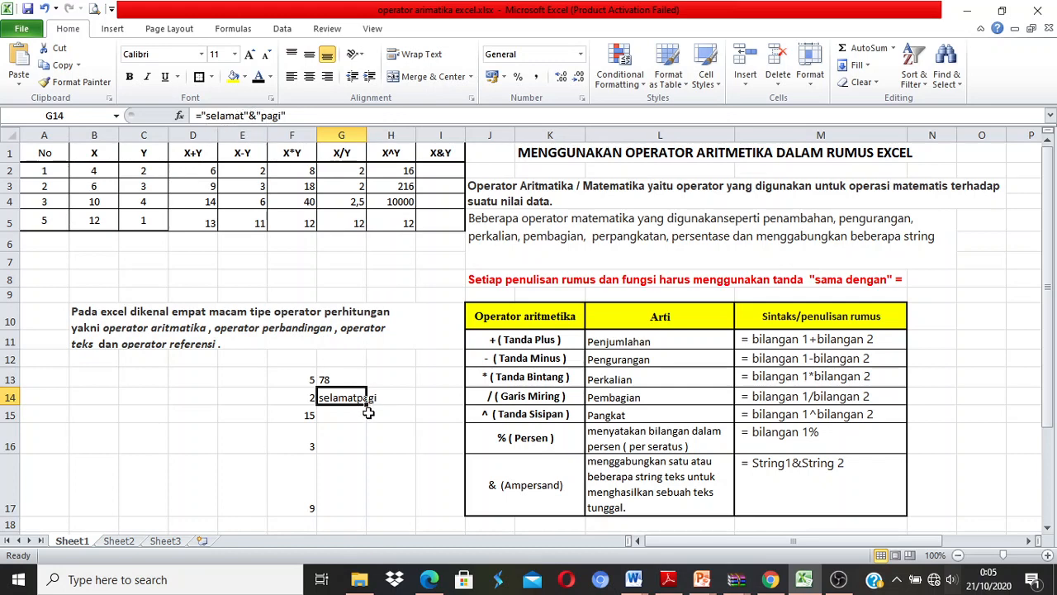
{"action": "left_click", "coordinate": [348, 378]}
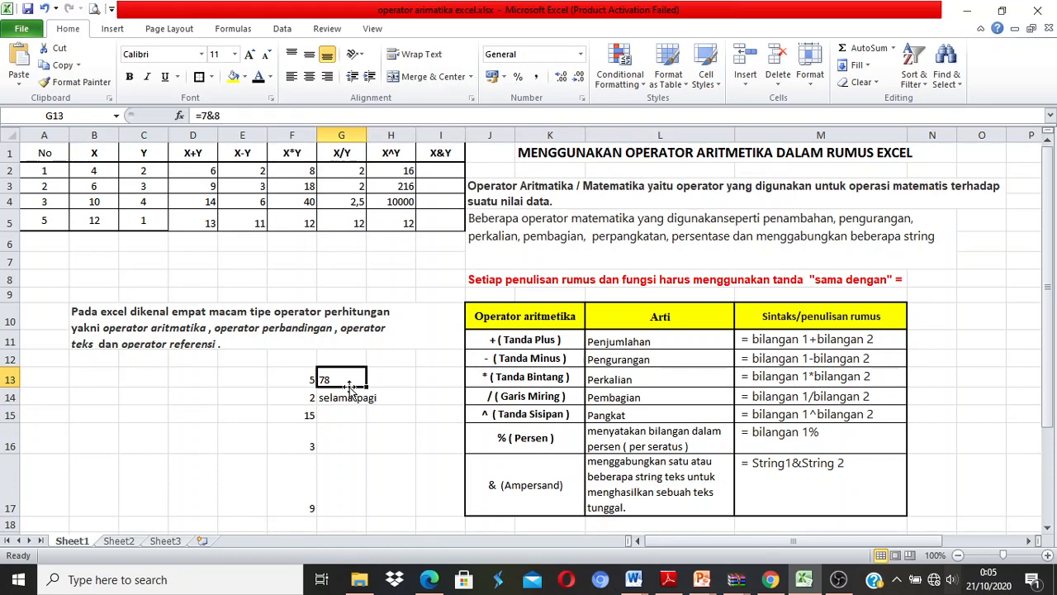
{"action": "left_click", "coordinate": [346, 403]}
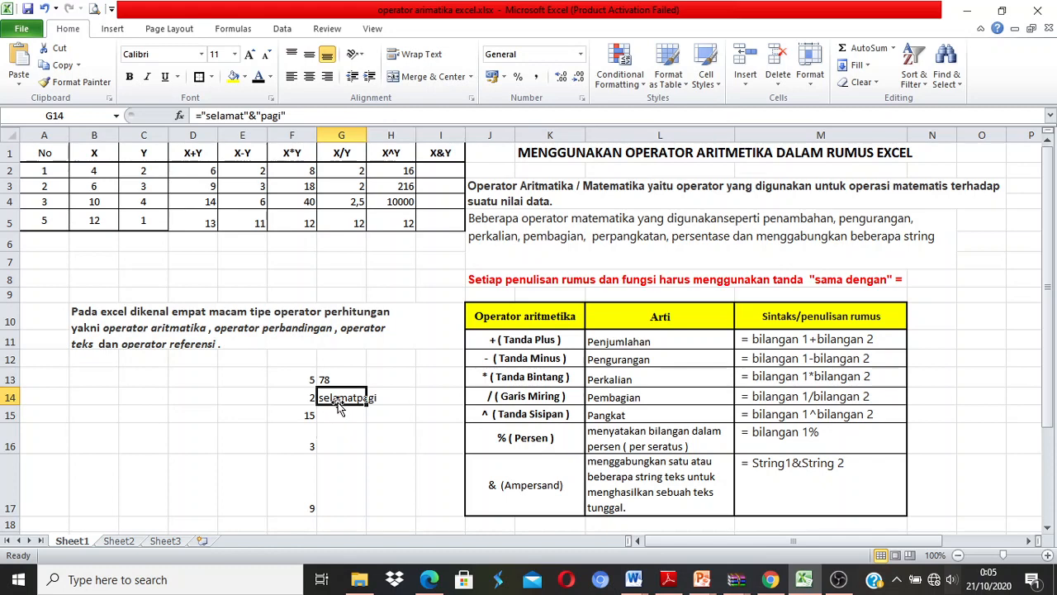
Step: Enter the formula =B2&C2 in I2 and fill it down the X&Y column to I5
{"action": "left_click", "coordinate": [437, 172]}
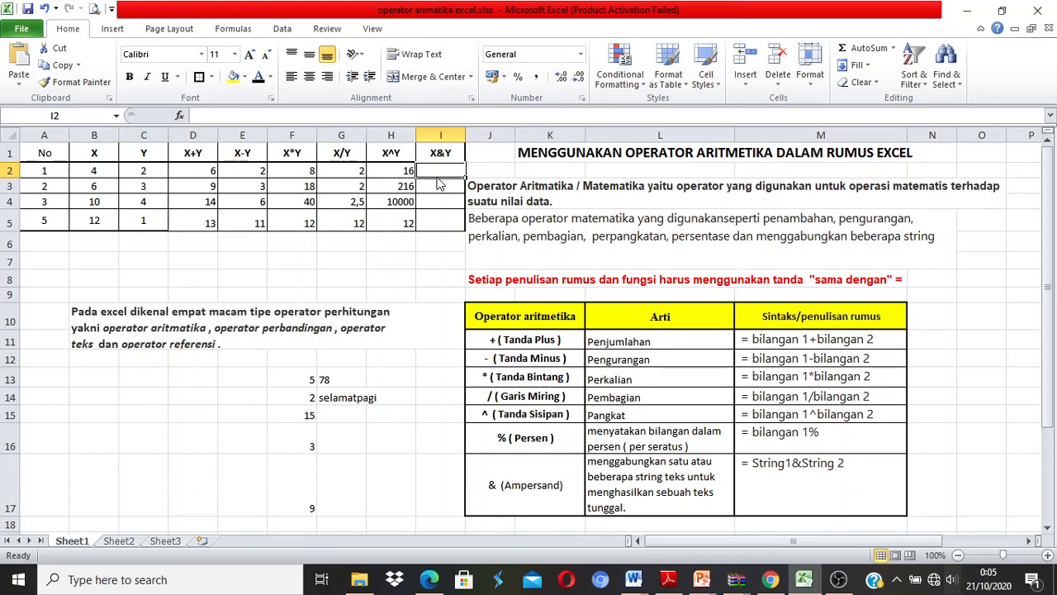
{"action": "type", "text": "="}
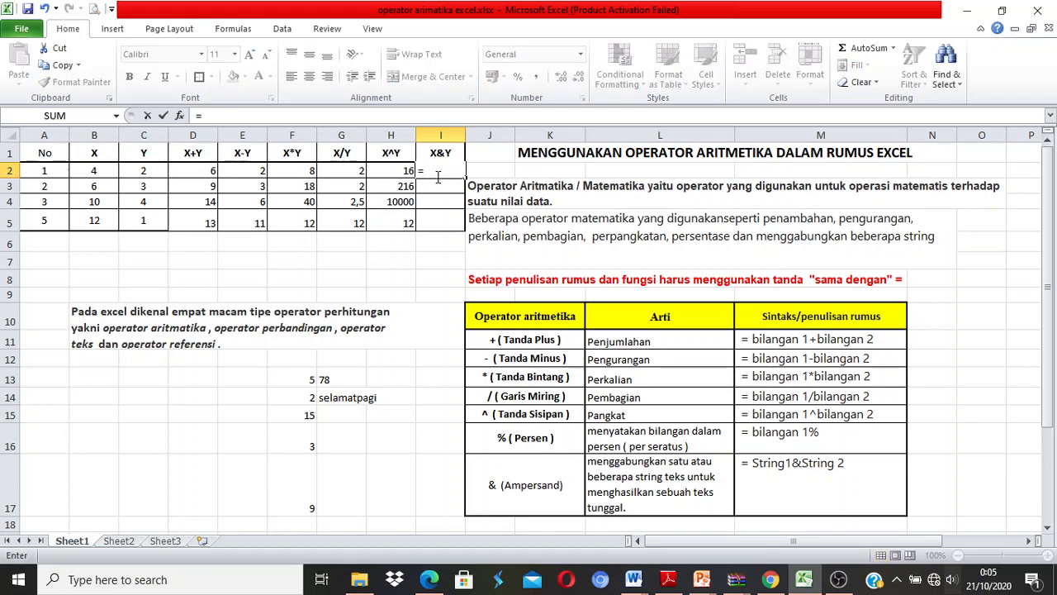
{"action": "left_click", "coordinate": [99, 173]}
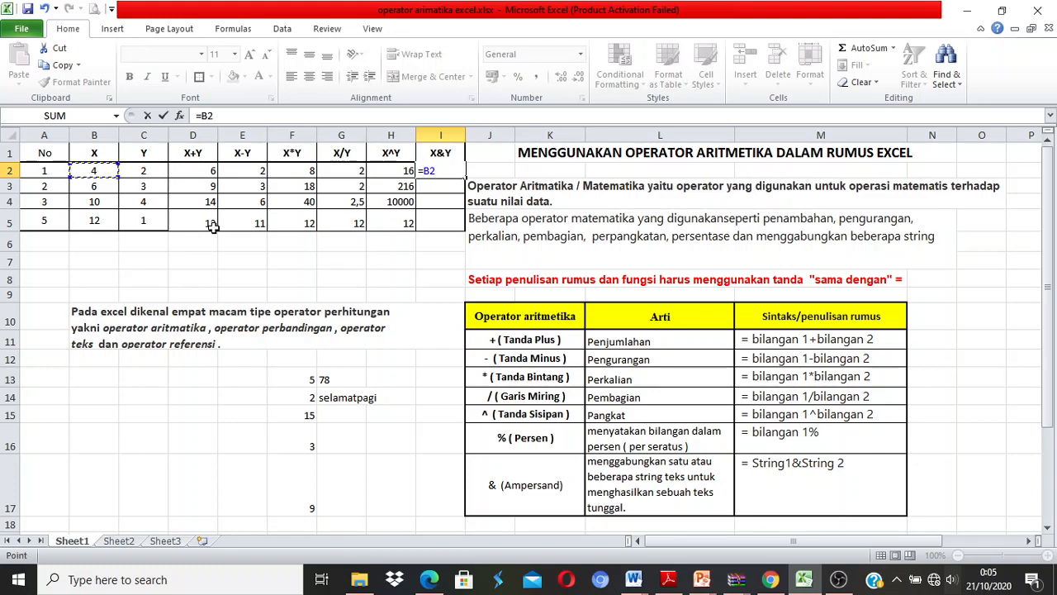
{"action": "type", "text": "&"}
{"action": "left_click", "coordinate": [138, 173]}
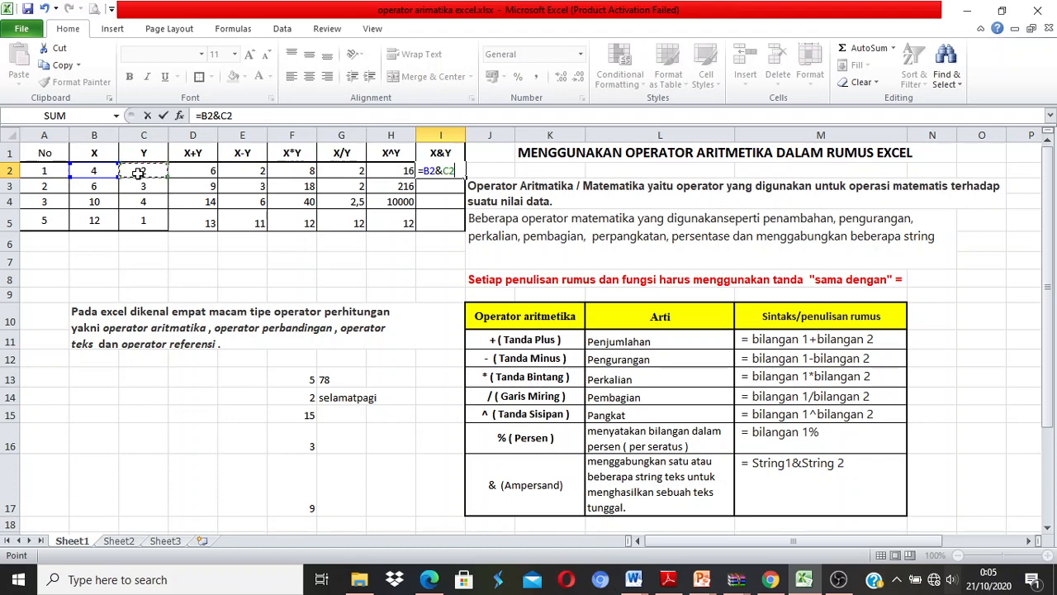
{"action": "key", "text": "Return"}
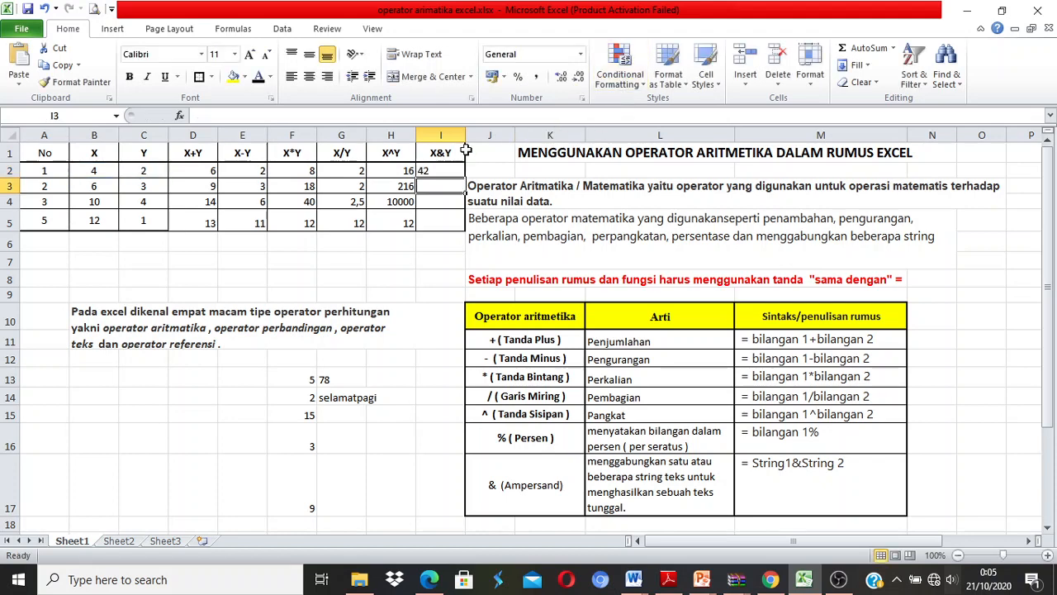
{"action": "left_click", "coordinate": [442, 170]}
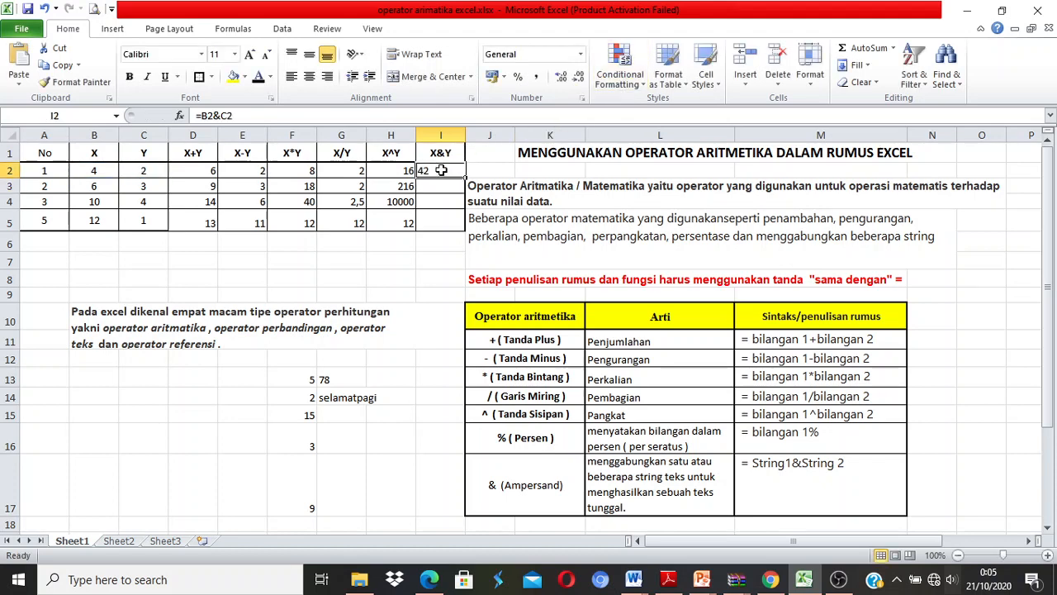
{"action": "left_click_drag", "start_coordinate": [464, 177], "coordinate": [455, 225]}
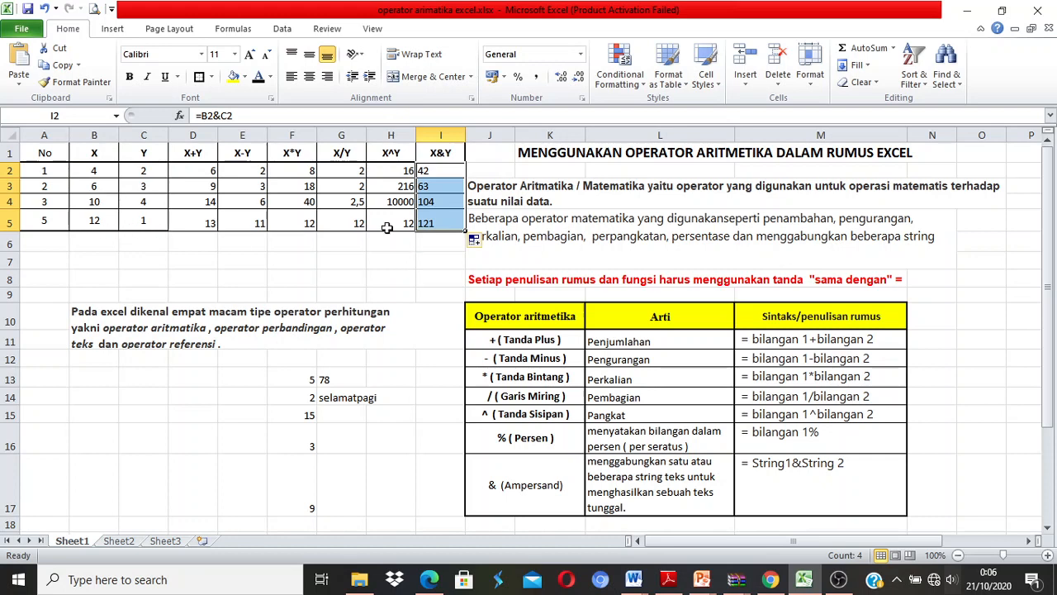
{"action": "left_click", "coordinate": [438, 259]}
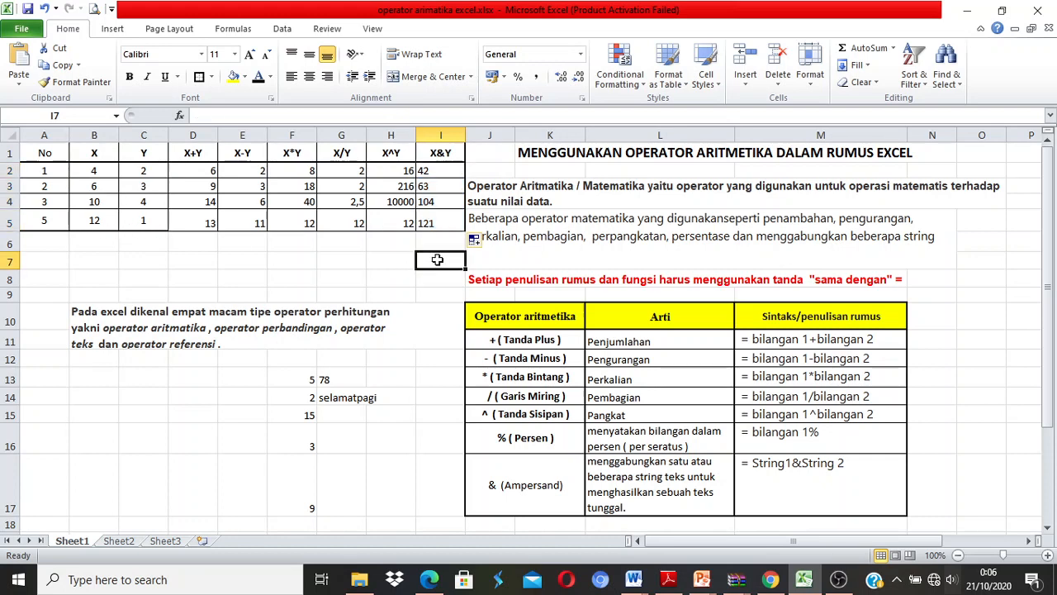